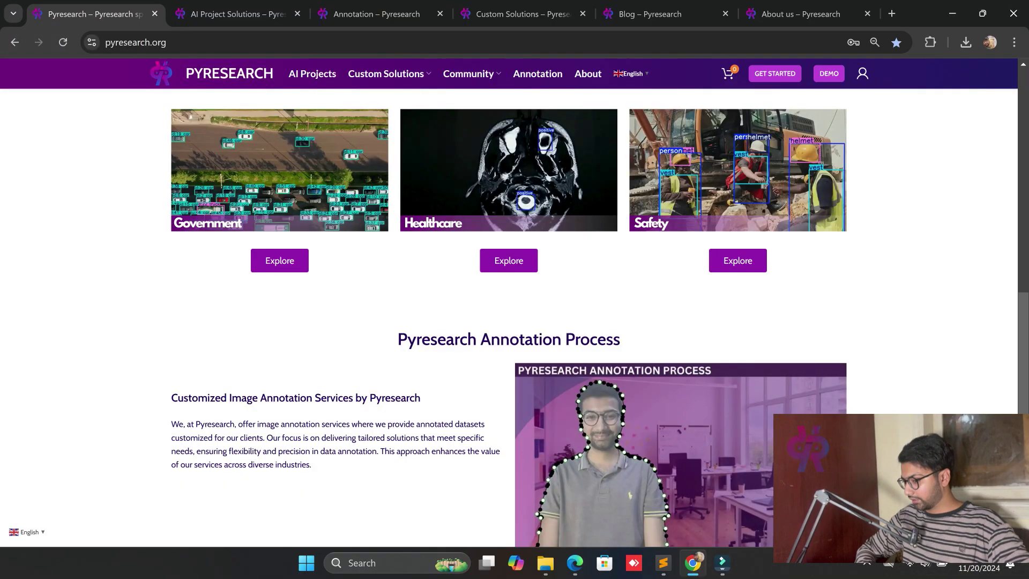
scroll(515, 322, "up", 1)
scroll(164, 376, "down", 3)
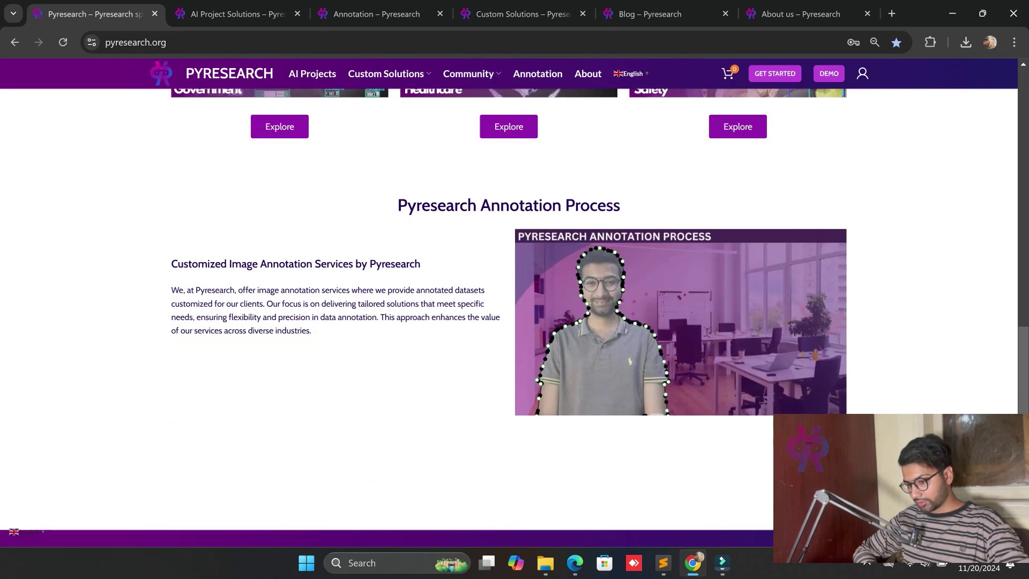
scroll(164, 374, "down", 4)
scroll(164, 374, "down", 1)
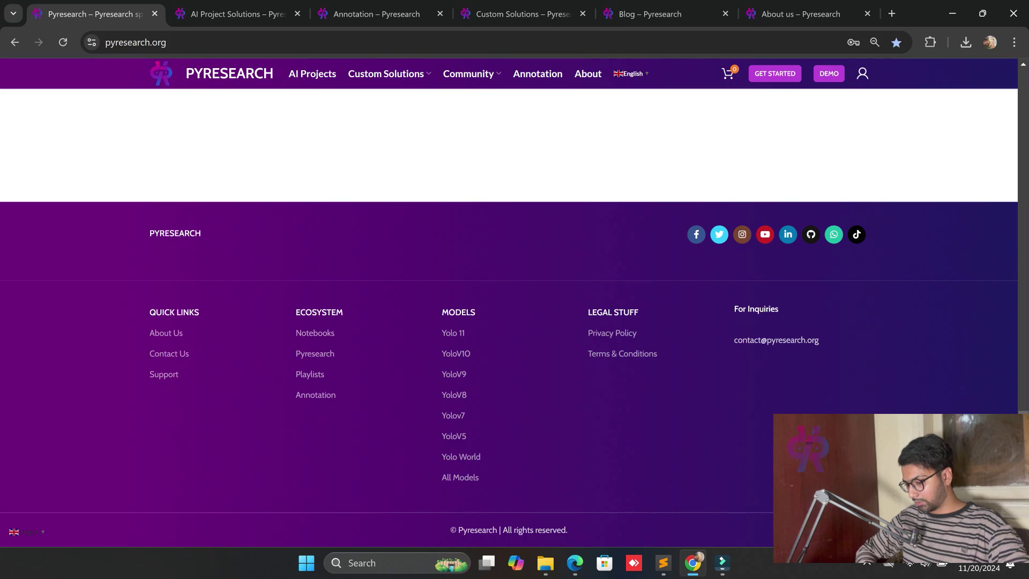
scroll(515, 321, "up", 15)
scroll(515, 322, "up", 6)
scroll(515, 321, "down", 5)
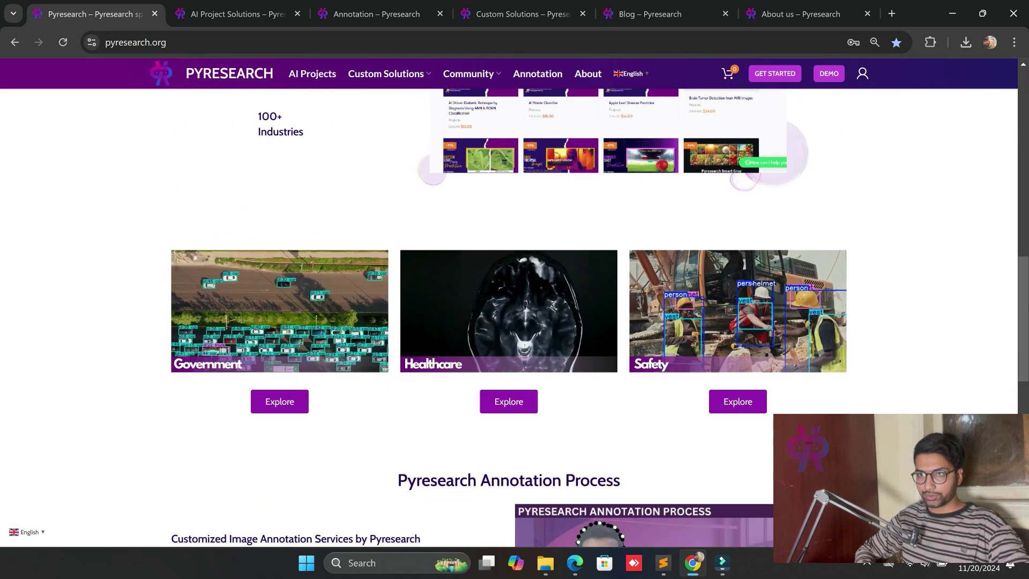
scroll(514, 322, "up", 3)
scroll(515, 322, "up", 3)
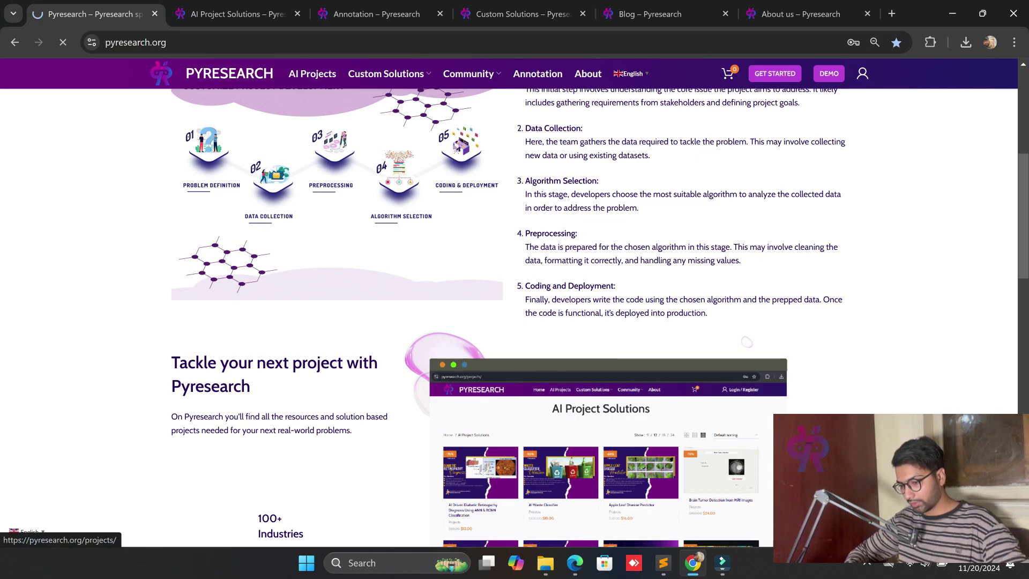
scroll(746, 342, "up", 3)
scroll(746, 342, "up", 2)
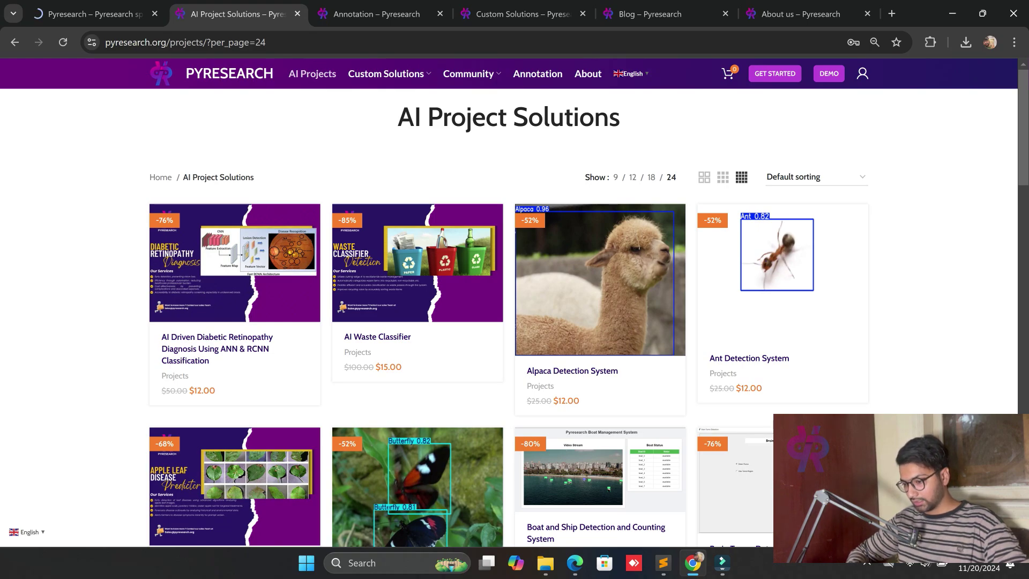
scroll(418, 322, "down", 3)
scroll(418, 322, "up", 3)
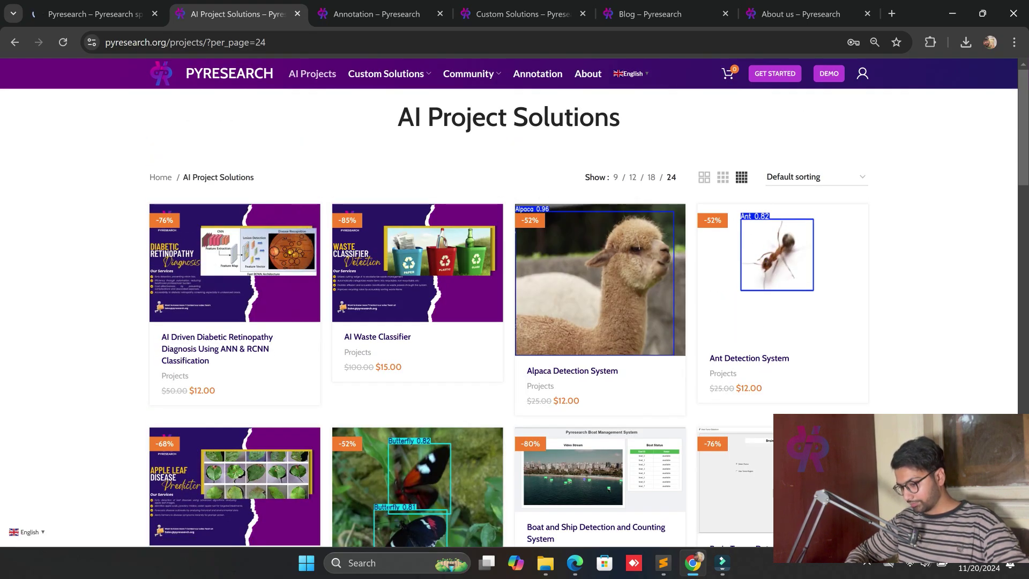
scroll(514, 321, "down", 3)
scroll(514, 322, "down", 3)
scroll(514, 322, "down", 3)
scroll(514, 322, "down", 3)
scroll(418, 265, "down", 1)
scroll(418, 266, "down", 3)
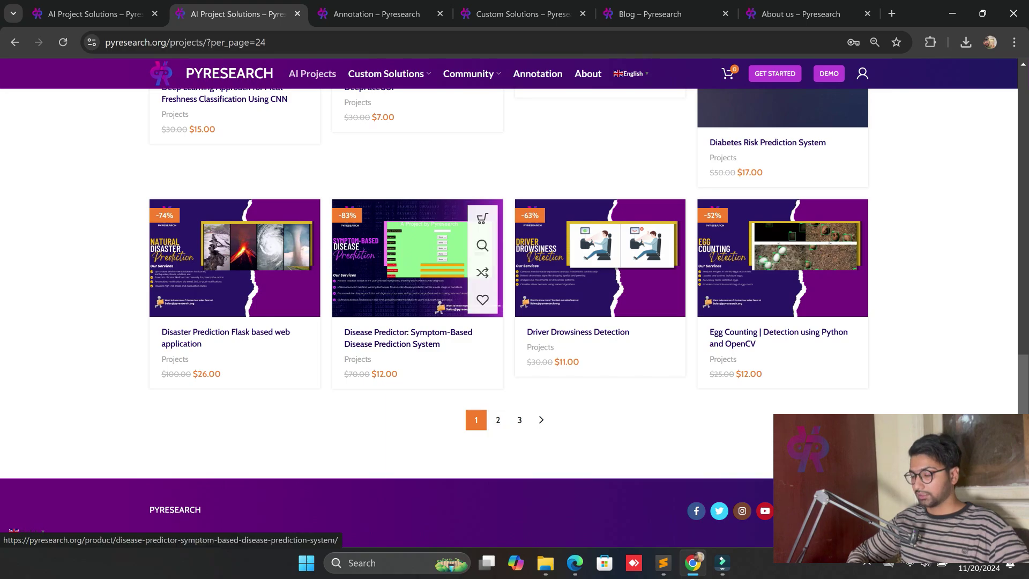
scroll(483, 241, "up", 5)
scroll(483, 241, "up", 5)
scroll(483, 410, "up", 5)
scroll(482, 385, "up", 1)
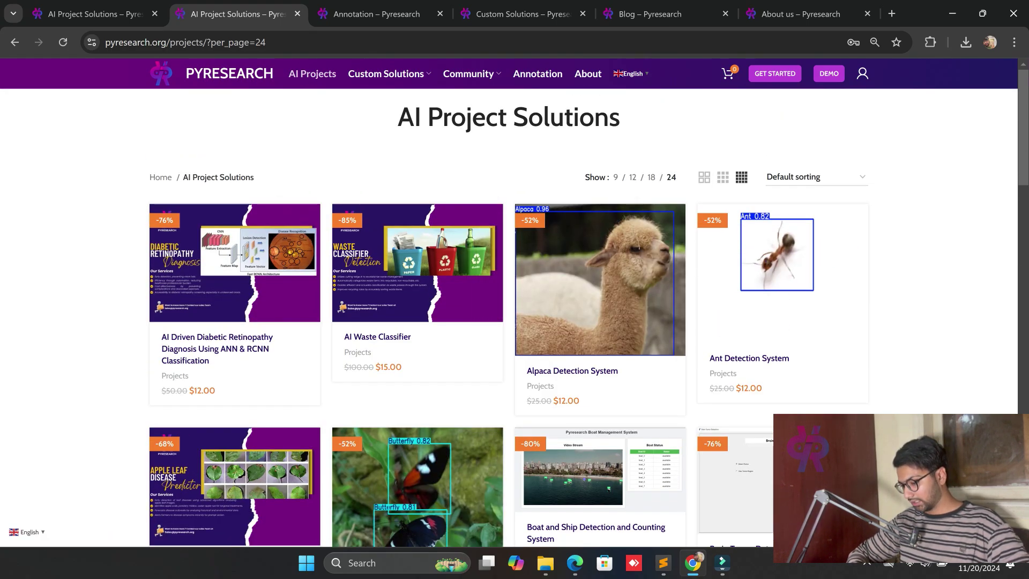
scroll(418, 229, "down", 5)
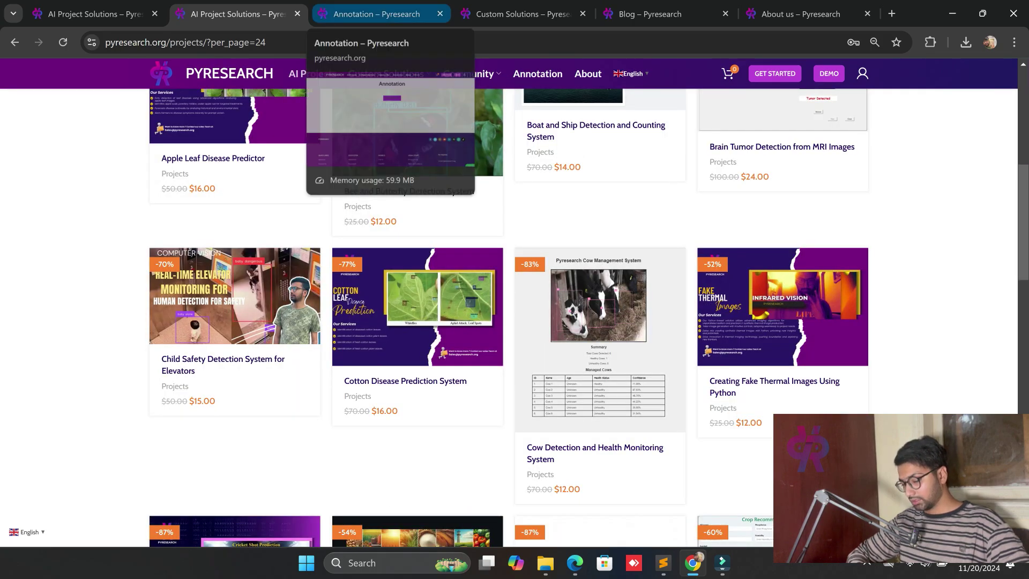
scroll(418, 242, "down", 6)
scroll(515, 322, "down", 5)
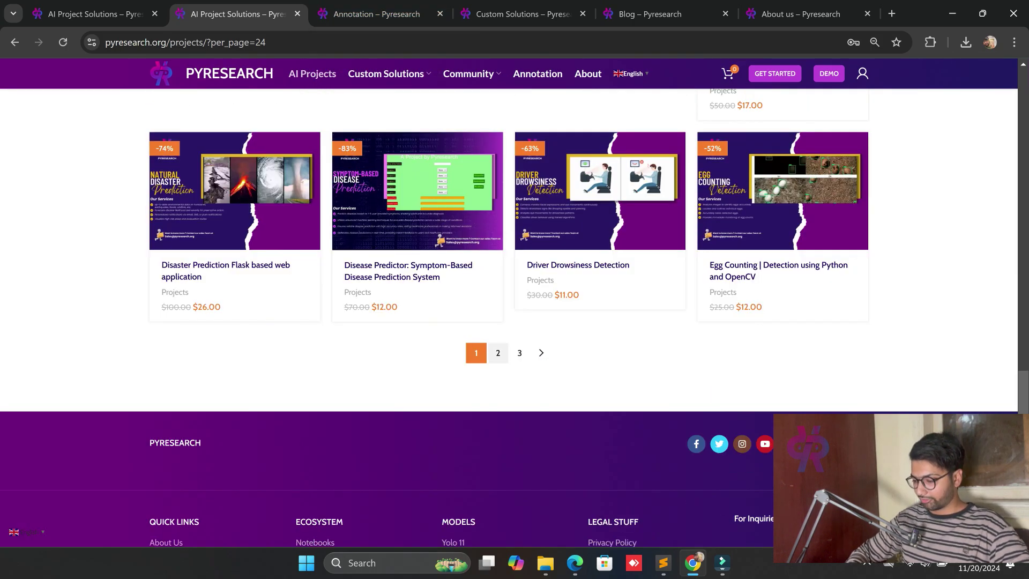
Step: Page through the AI Project Solutions listing to page 2, then to final page 3
left_click(498, 353)
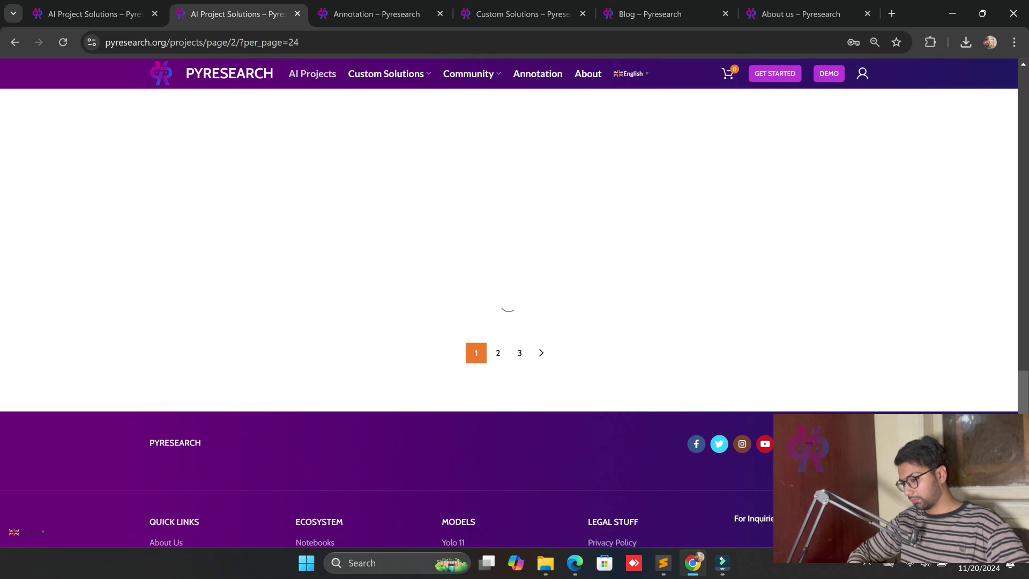
key("ctrl+shift+Tab")
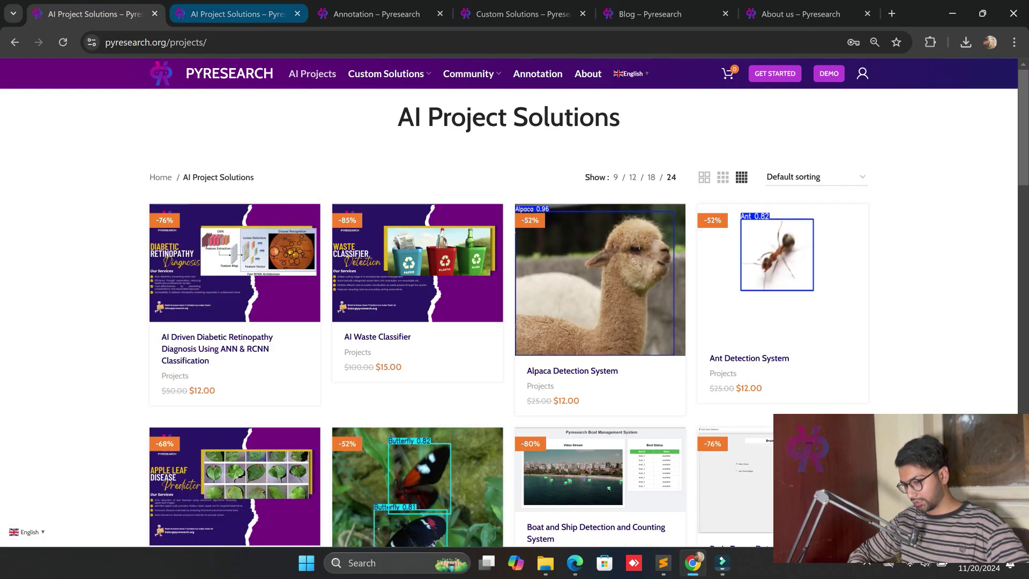
key("ctrl+Tab")
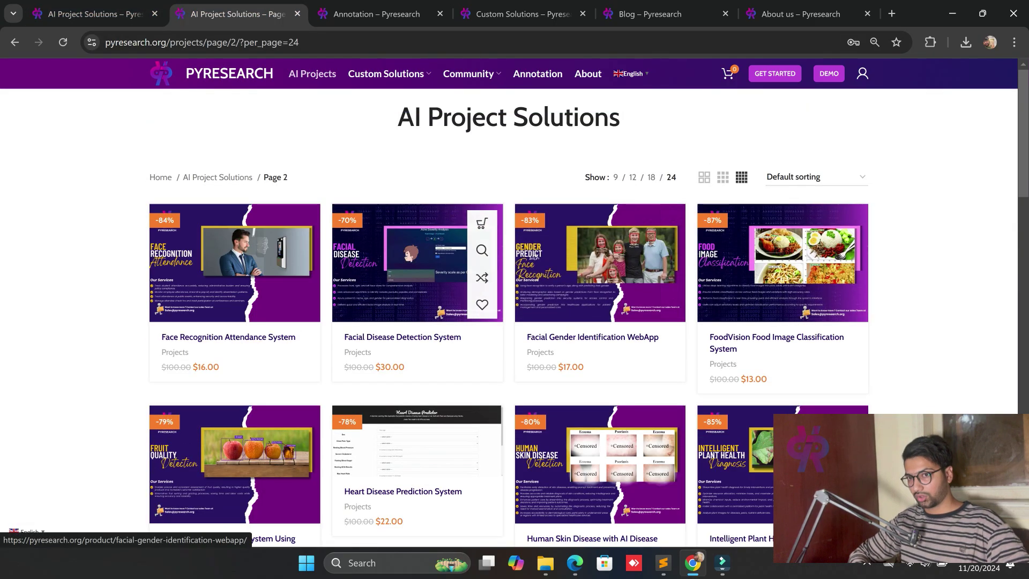
scroll(598, 265, "down", 5)
scroll(599, 265, "down", 4)
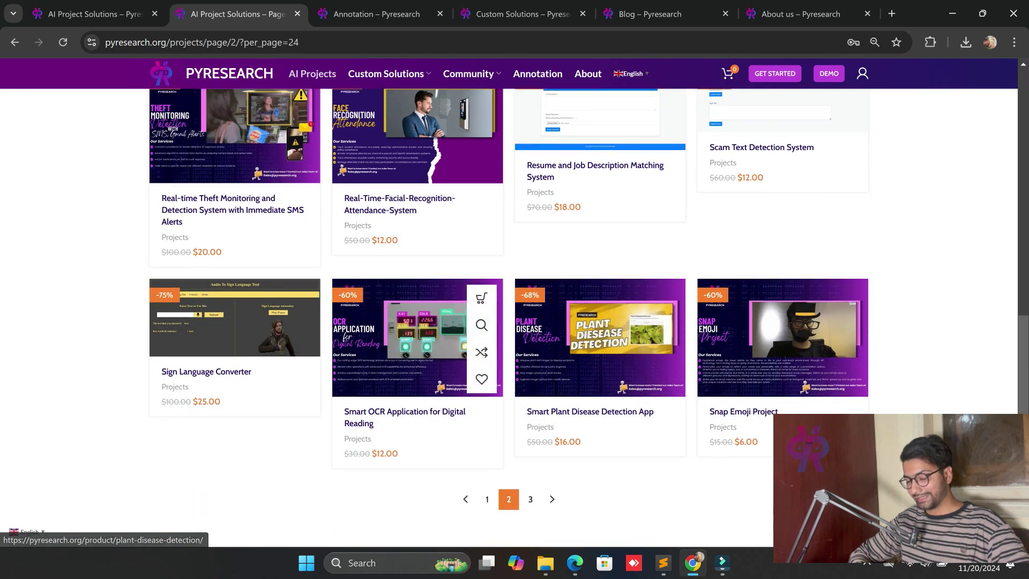
scroll(483, 322, "down", 3)
left_click(530, 305)
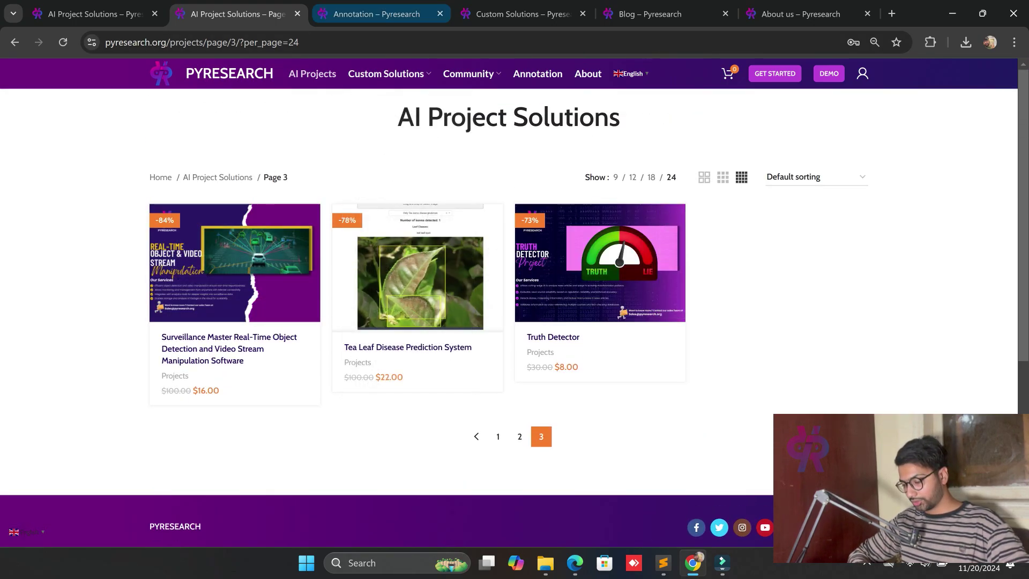
Step: Bring up Custom Solutions, click through the Contact Us form fields, then open the Blog page
left_click_drag(523, 14, 378, 14)
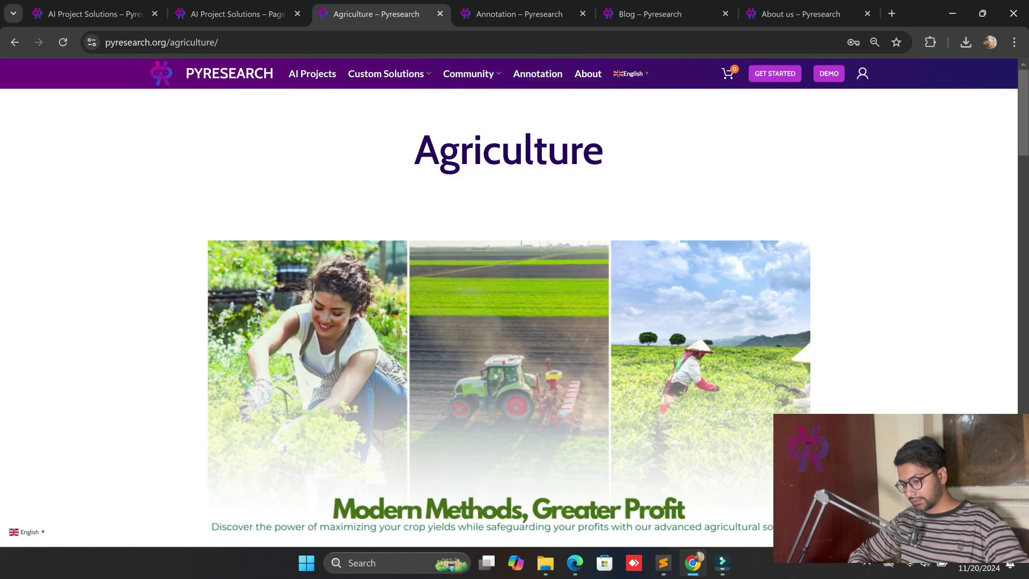
scroll(514, 322, "down", 1)
scroll(515, 322, "down", 3)
scroll(515, 322, "down", 4)
scroll(514, 322, "down", 3)
scroll(515, 321, "down", 3)
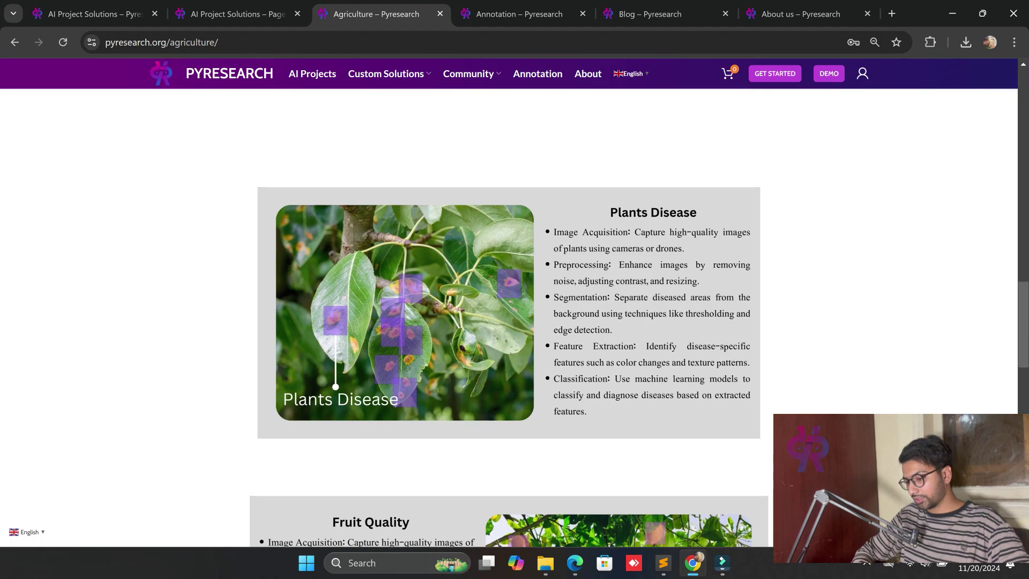
scroll(514, 321, "down", 1)
scroll(515, 321, "down", 3)
scroll(515, 322, "down", 3)
scroll(514, 322, "down", 4)
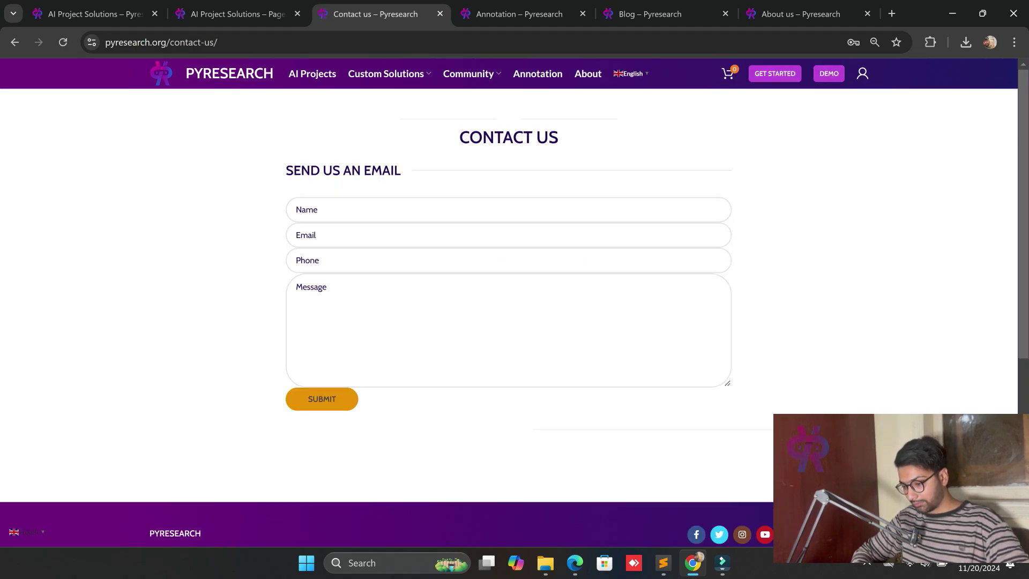
left_click(366, 210)
left_click(367, 259)
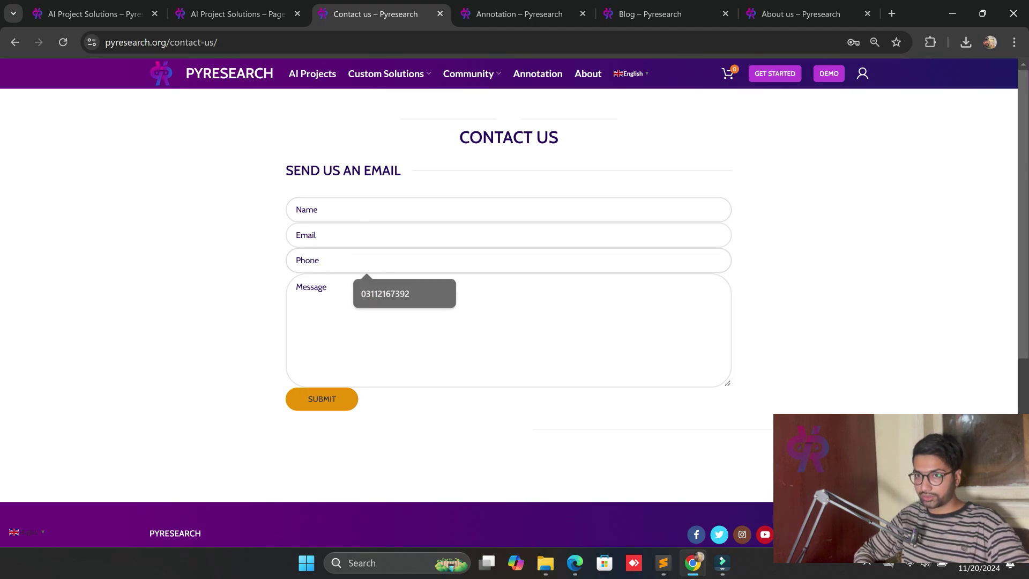
key("Tab")
scroll(514, 322, "down", 5)
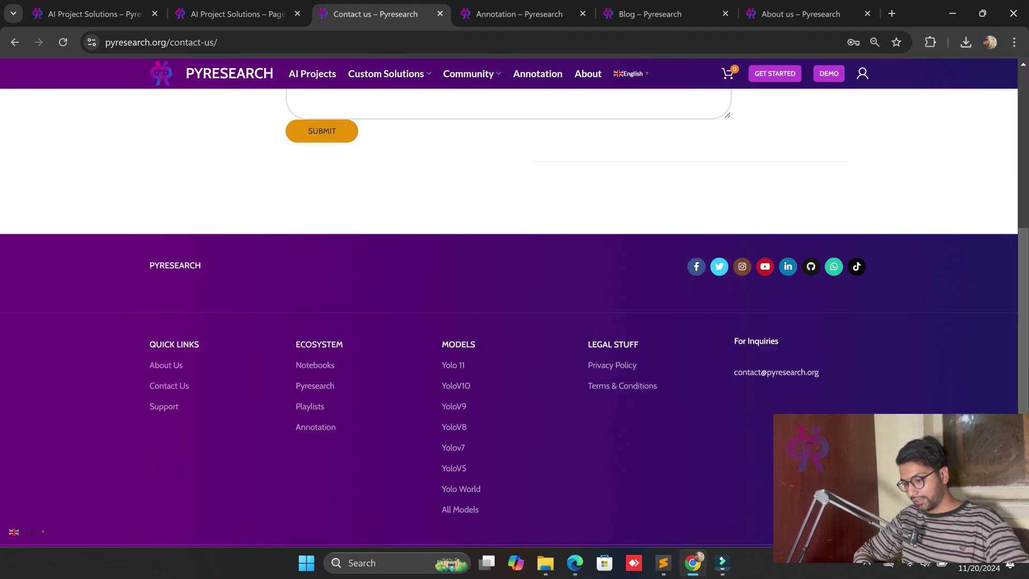
scroll(515, 321, "up", 4)
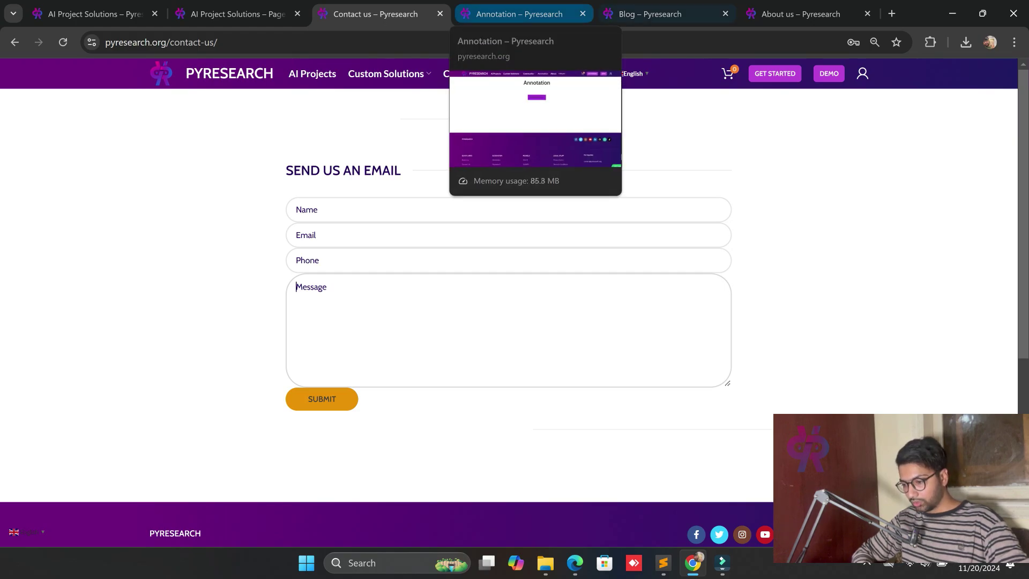
left_click_drag(651, 13, 523, 14)
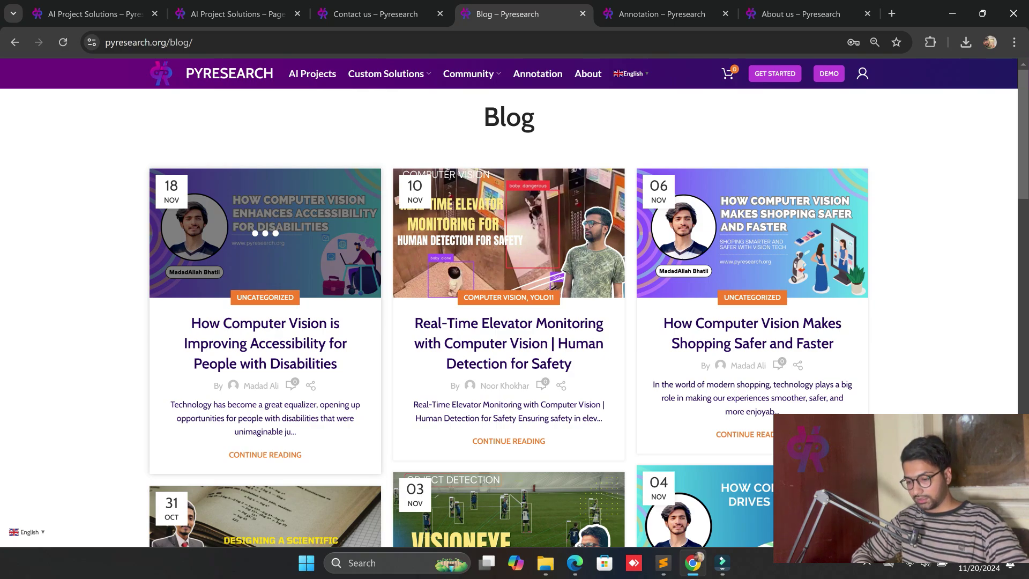
scroll(266, 234, "down", 2)
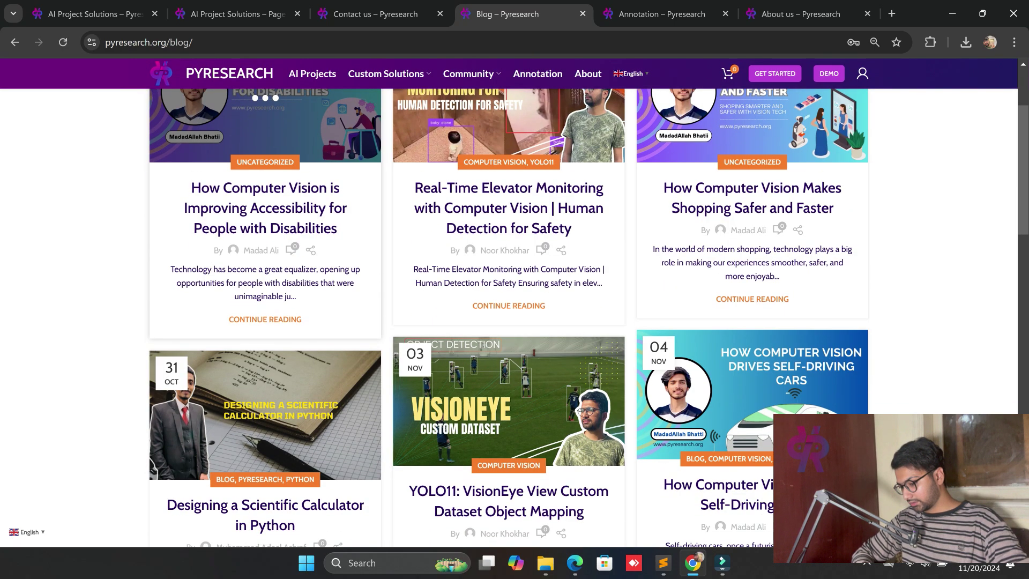
scroll(265, 233, "down", 2)
scroll(266, 233, "down", 2)
scroll(266, 233, "down", 2)
scroll(256, 177, "down", 2)
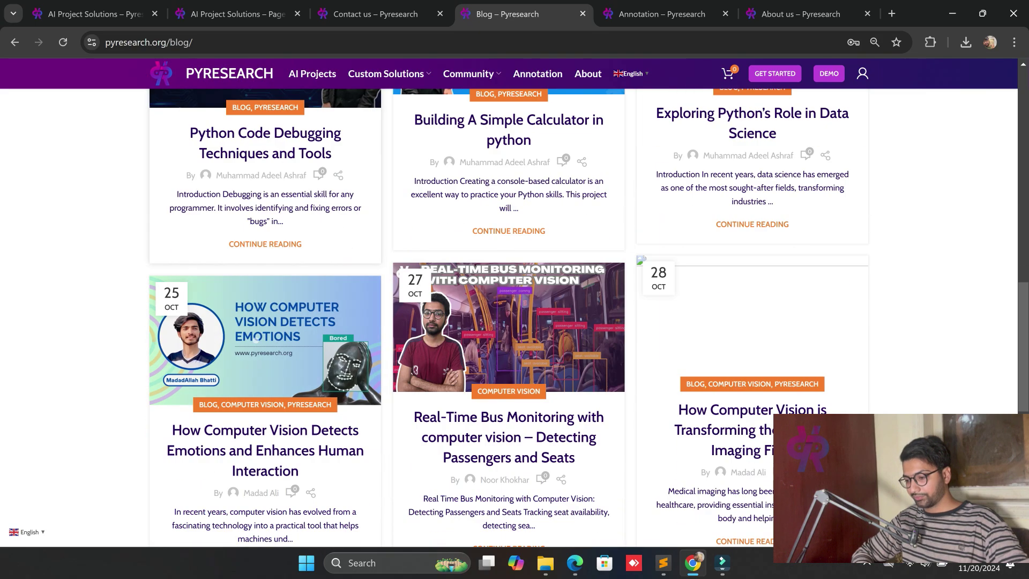
scroll(255, 177, "down", 1)
scroll(265, 182, "down", 2)
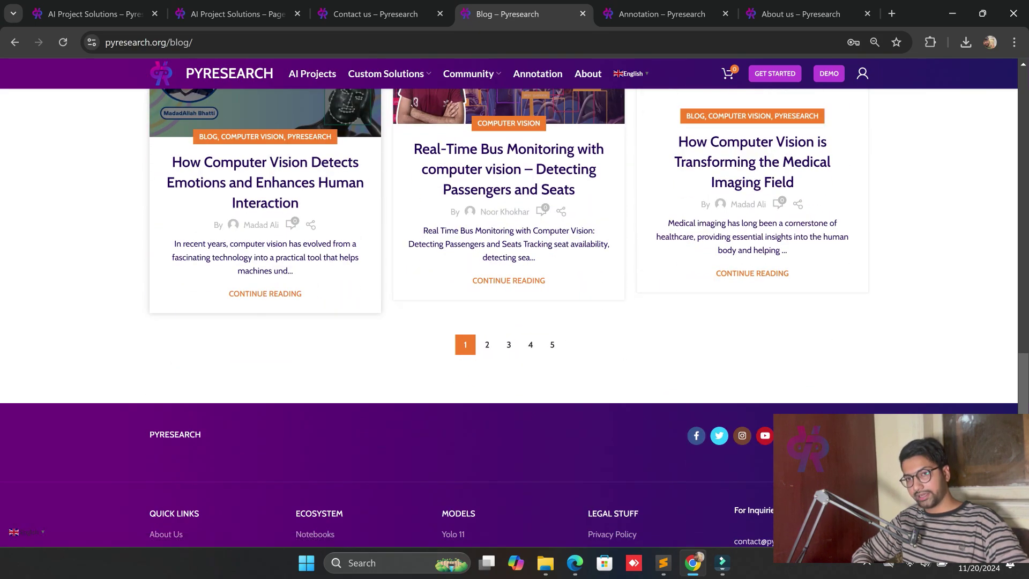
scroll(499, 299, "up", 5)
scroll(498, 296, "up", 5)
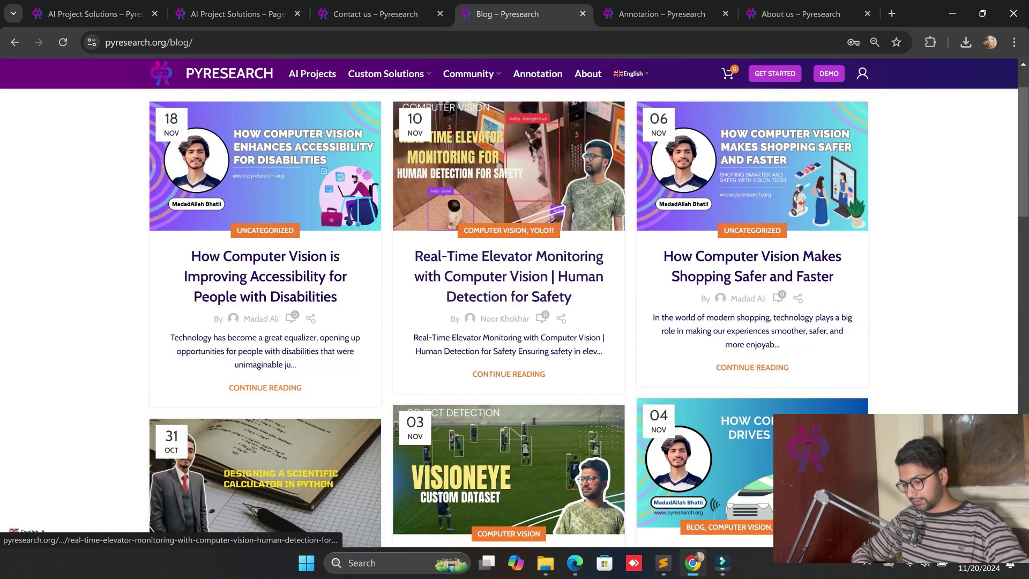
scroll(498, 296, "up", 1)
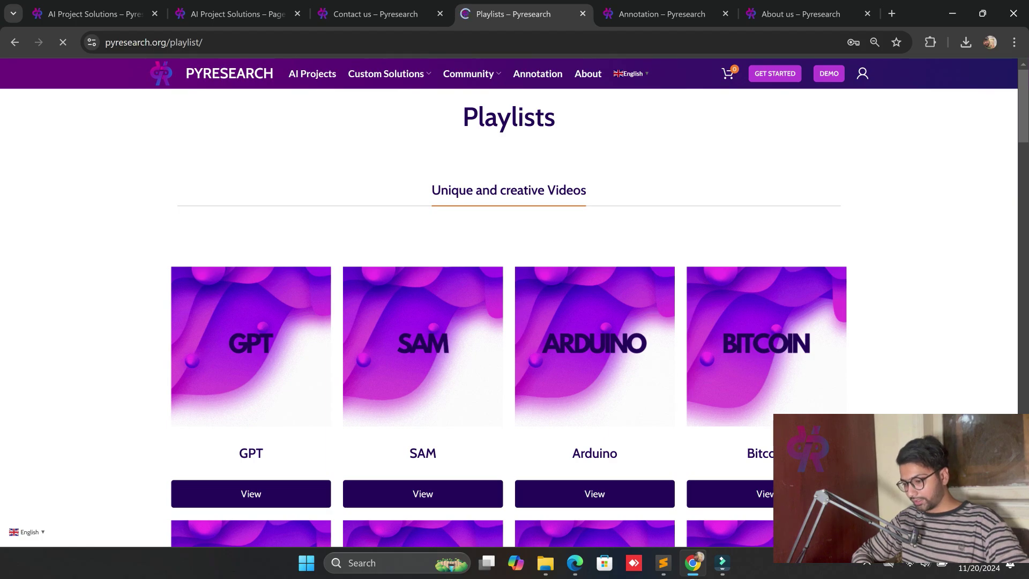
scroll(515, 321, "down", 2)
scroll(515, 322, "down", 3)
scroll(515, 322, "down", 2)
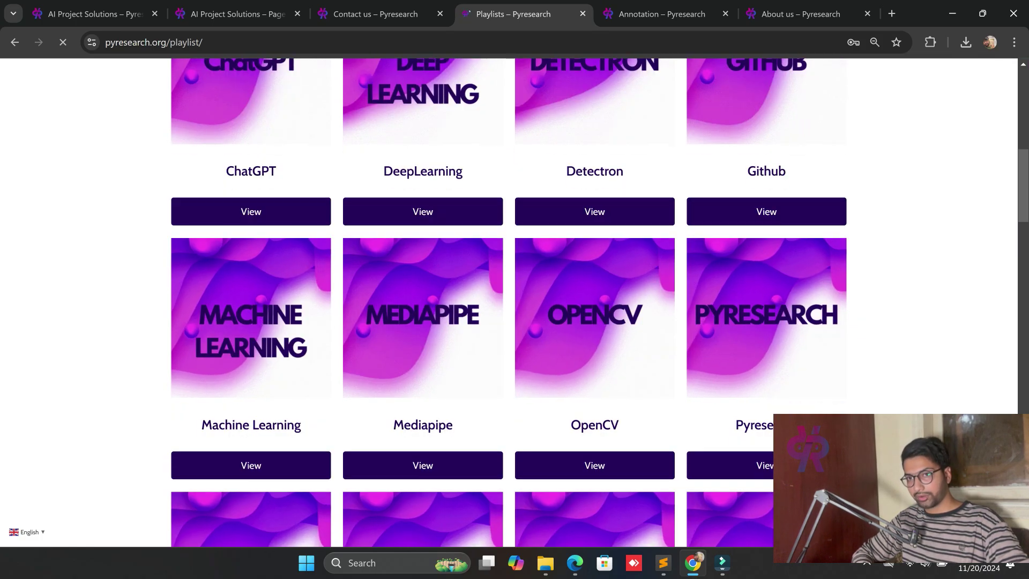
scroll(515, 321, "down", 2)
scroll(515, 321, "down", 2)
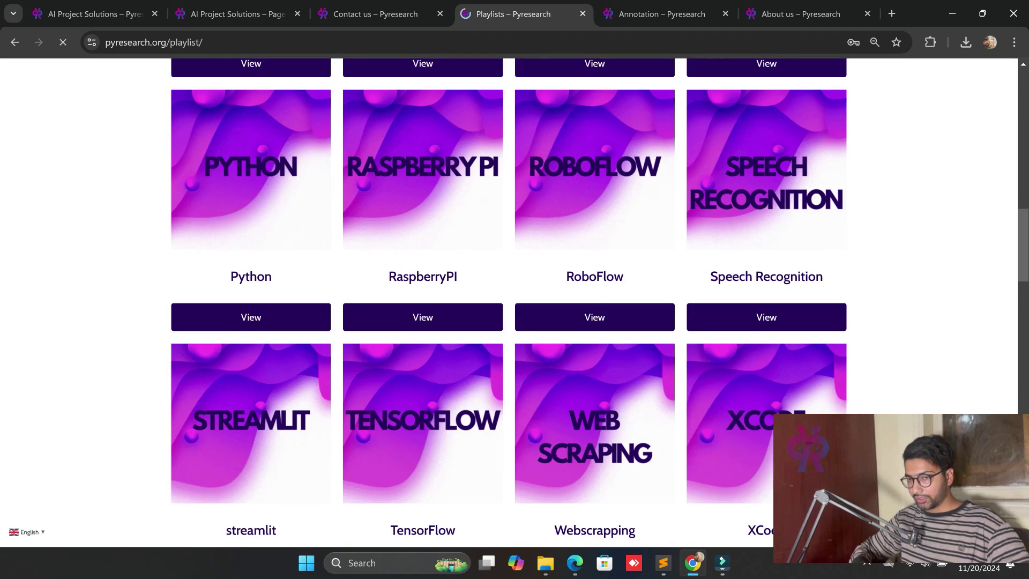
scroll(514, 322, "down", 3)
scroll(515, 321, "down", 2)
scroll(514, 321, "down", 5)
scroll(515, 321, "down", 5)
scroll(515, 321, "down", 2)
scroll(514, 322, "down", 3)
scroll(515, 322, "up", 5)
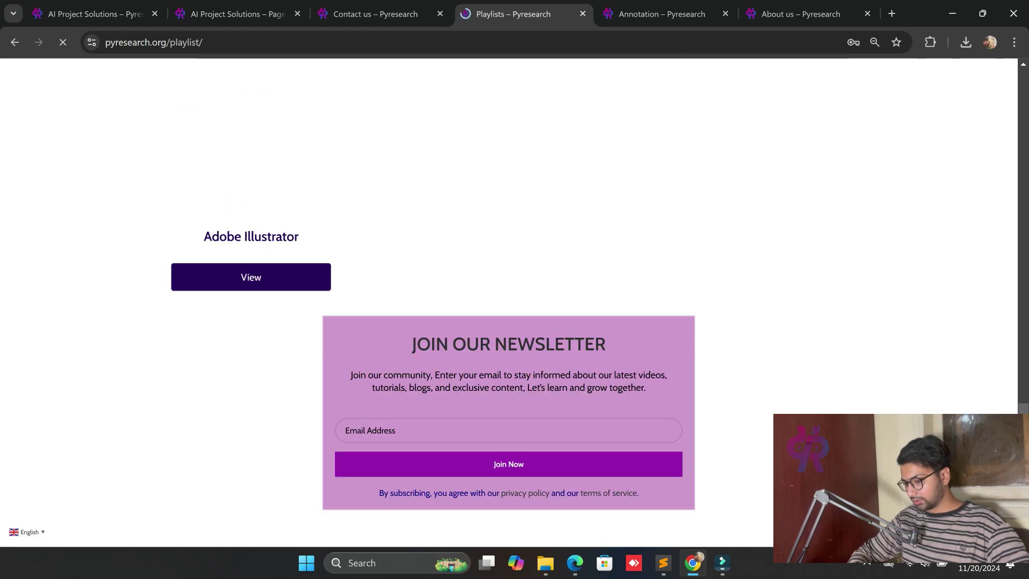
scroll(515, 322, "up", 5)
scroll(515, 322, "up", 5)
scroll(515, 322, "down", 2)
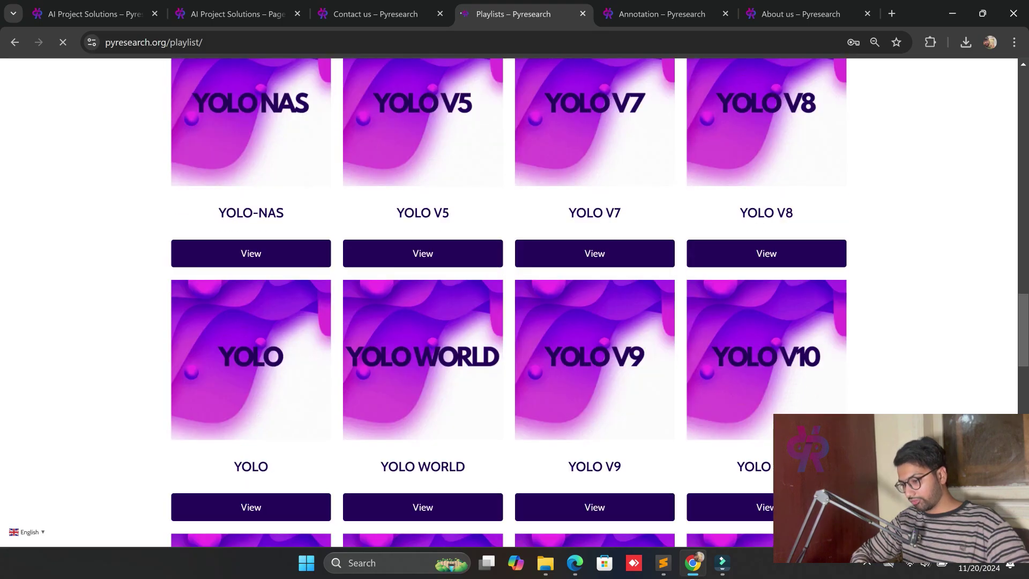
scroll(514, 322, "down", 2)
scroll(514, 322, "down", 3)
scroll(514, 322, "down", 3)
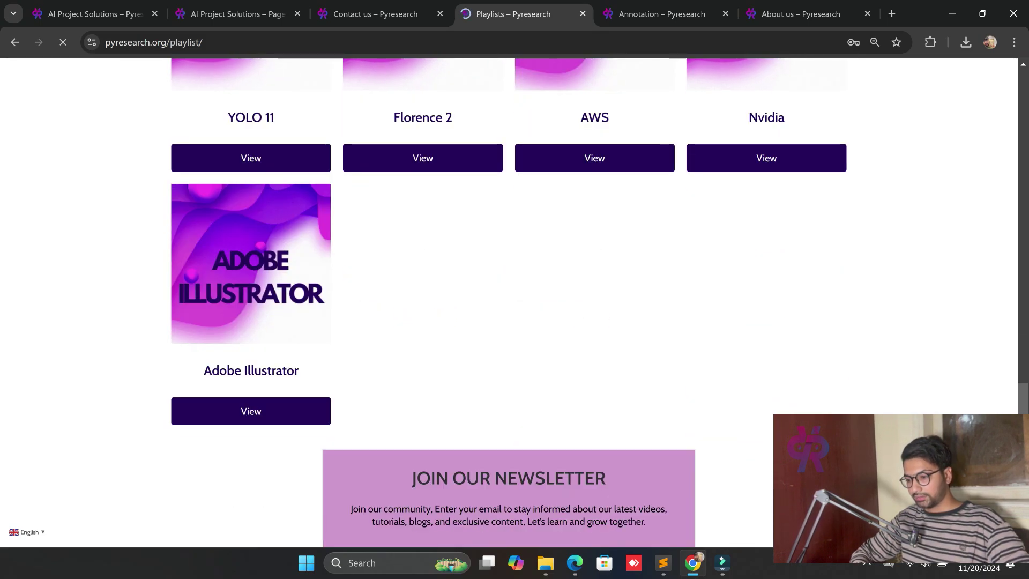
scroll(514, 321, "down", 3)
scroll(514, 321, "down", 3)
scroll(514, 321, "up", 3)
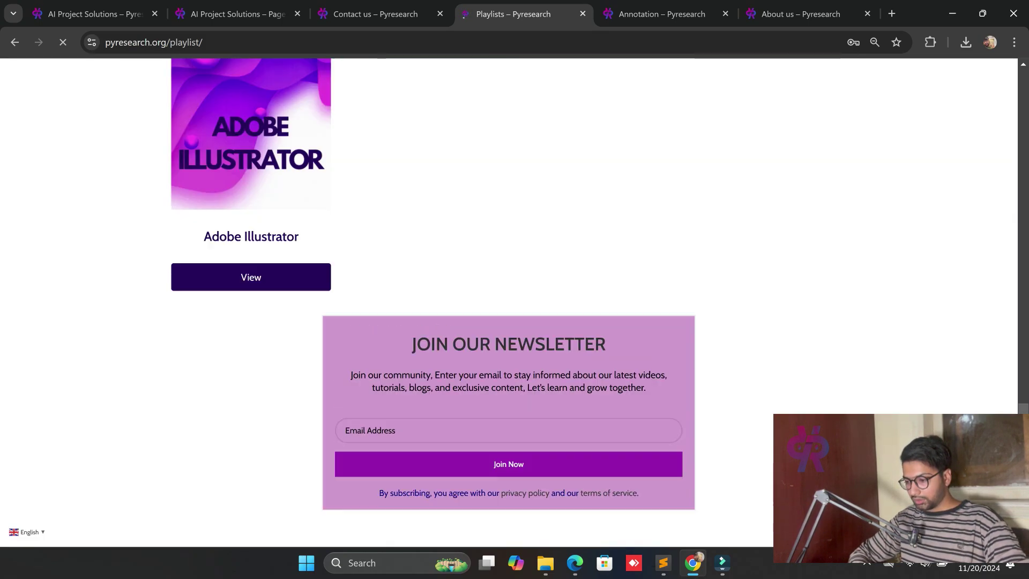
scroll(514, 322, "up", 5)
scroll(515, 321, "up", 4)
scroll(515, 322, "up", 4)
scroll(515, 321, "up", 6)
scroll(514, 321, "up", 4)
scroll(514, 322, "up", 1)
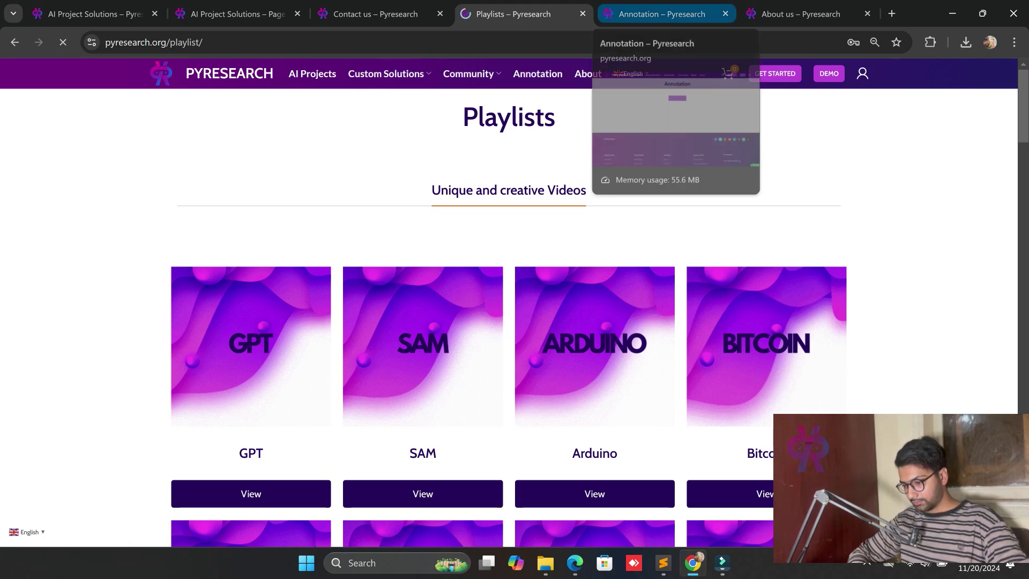
Step: Move the About us tab before Annotation to view the About Us page
left_click_drag(804, 14, 687, 13)
scroll(515, 321, "up", 5)
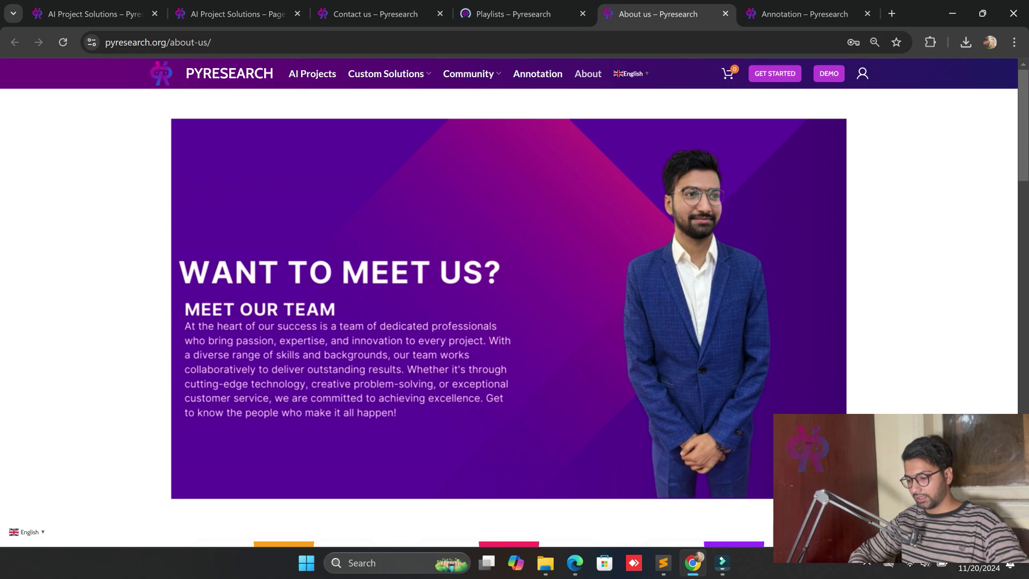
scroll(515, 322, "down", 4)
scroll(514, 322, "down", 3)
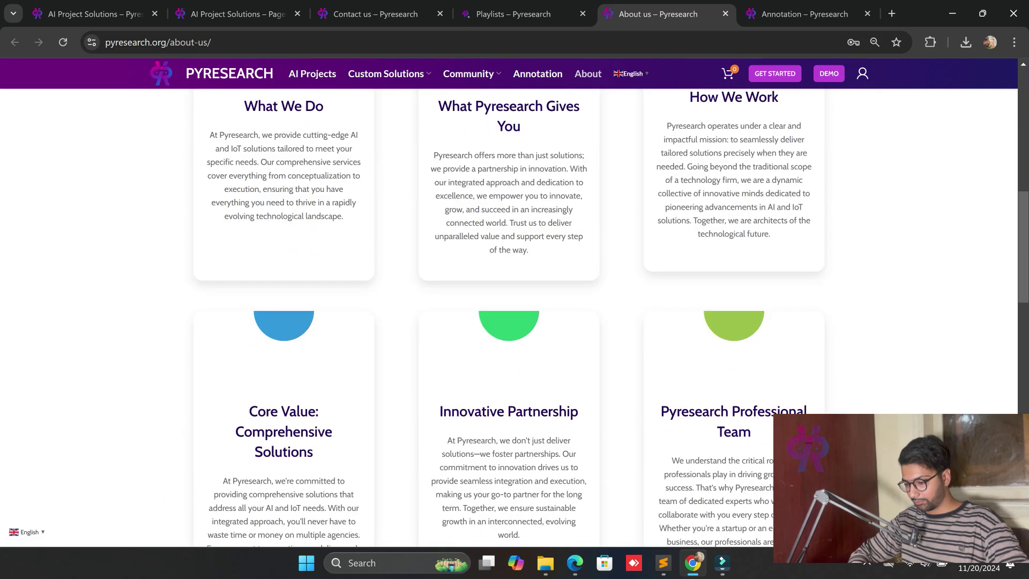
scroll(514, 322, "up", 2)
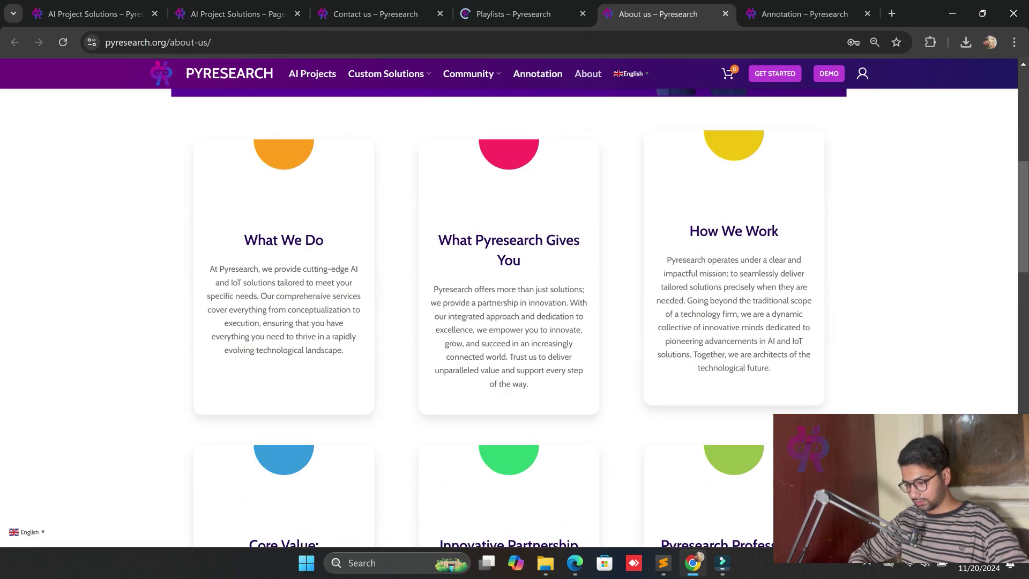
scroll(748, 337, "down", 4)
scroll(748, 338, "down", 5)
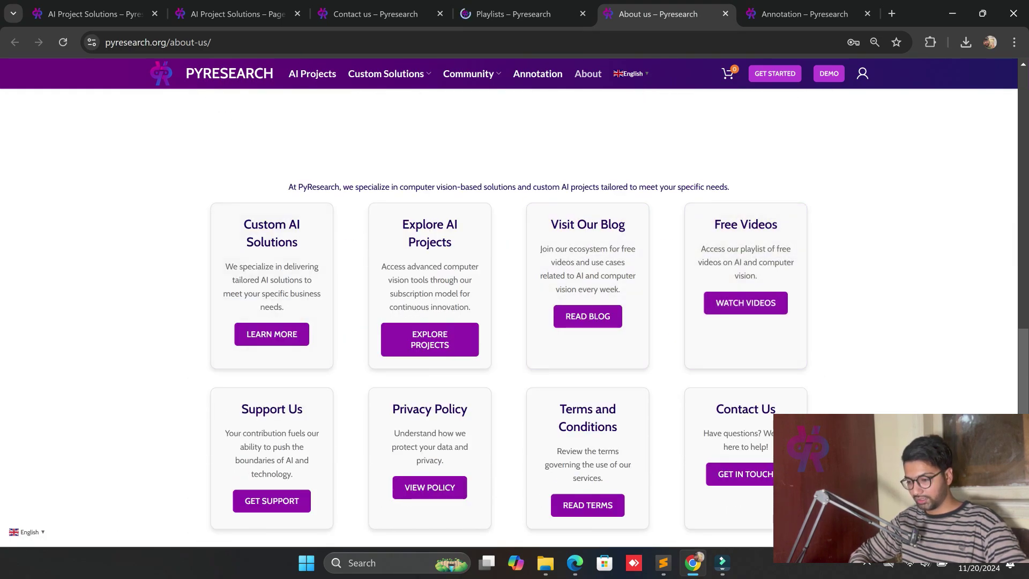
scroll(429, 265, "down", 2)
scroll(429, 266, "down", 1)
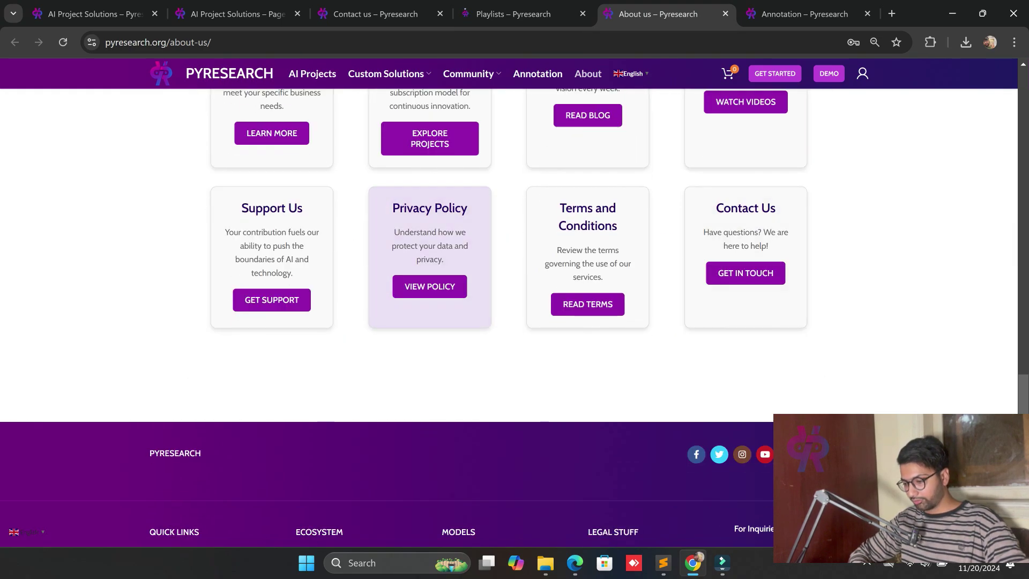
scroll(745, 265, "down", 3)
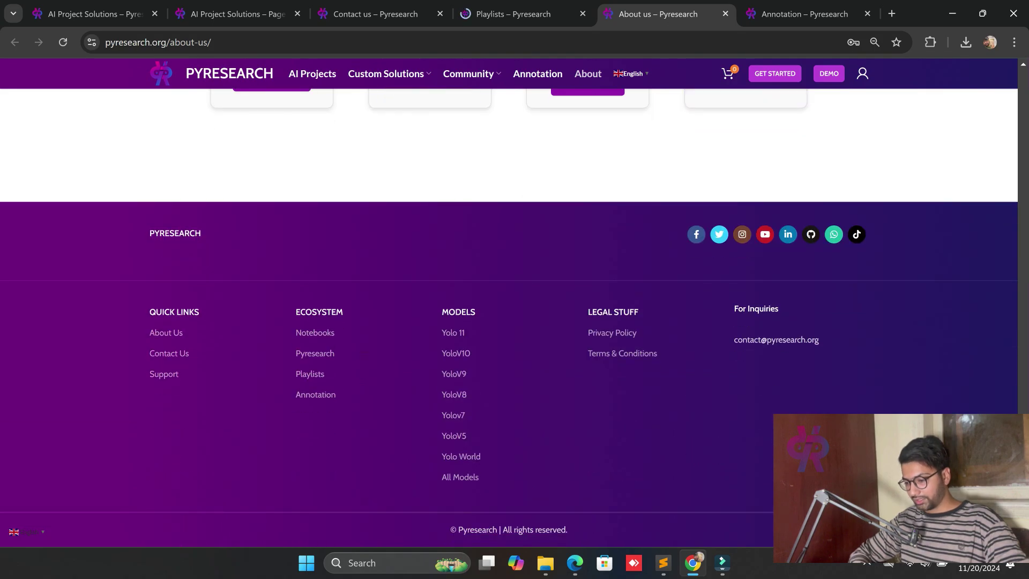
scroll(746, 265, "up", 5)
scroll(514, 322, "up", 5)
scroll(515, 322, "up", 5)
scroll(515, 321, "up", 2)
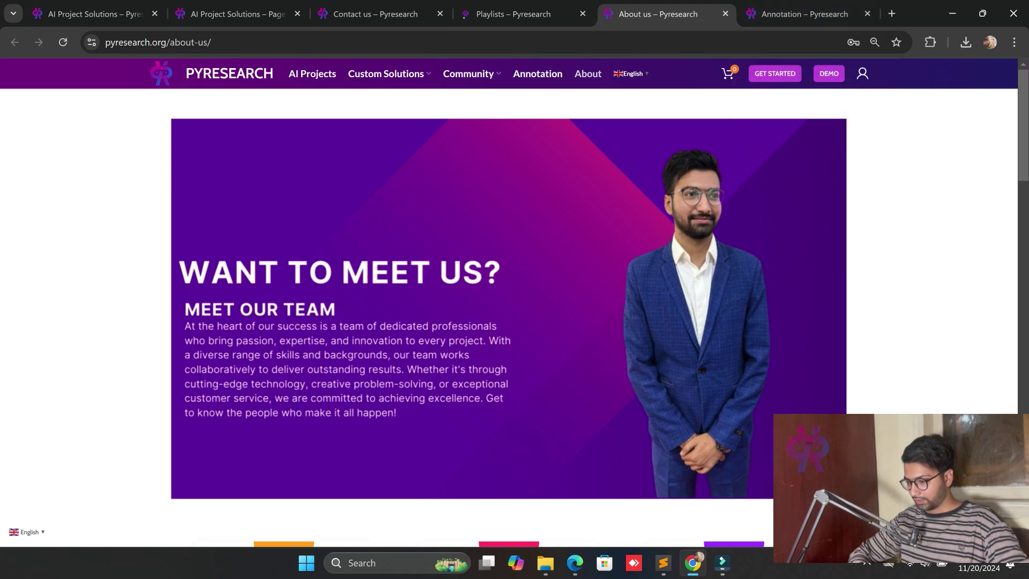
Step: Reload the About us page, then launch Object Labeling from the Annotation page
key("ctrl+shift+Tab")
left_click(657, 13)
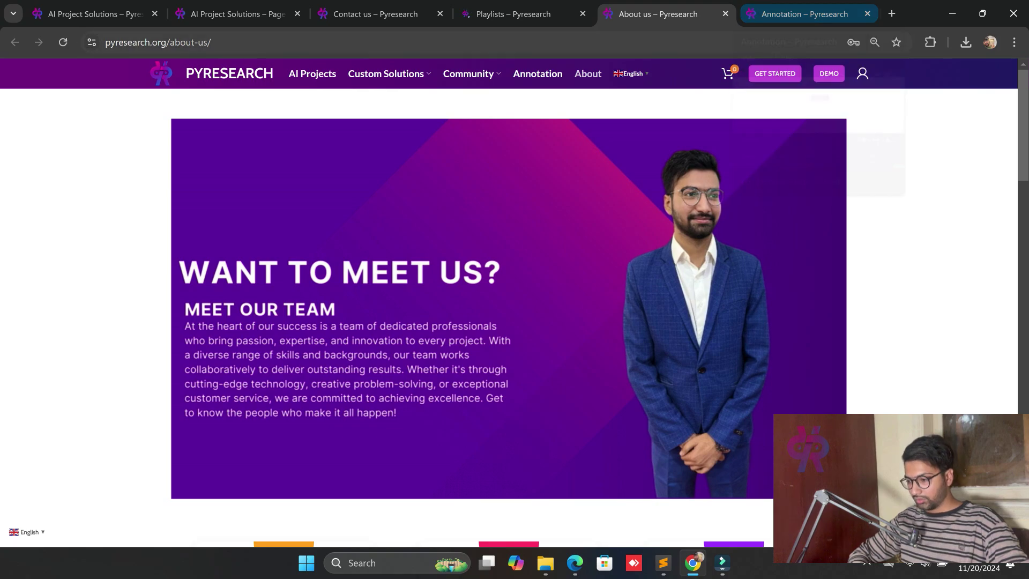
key("F5")
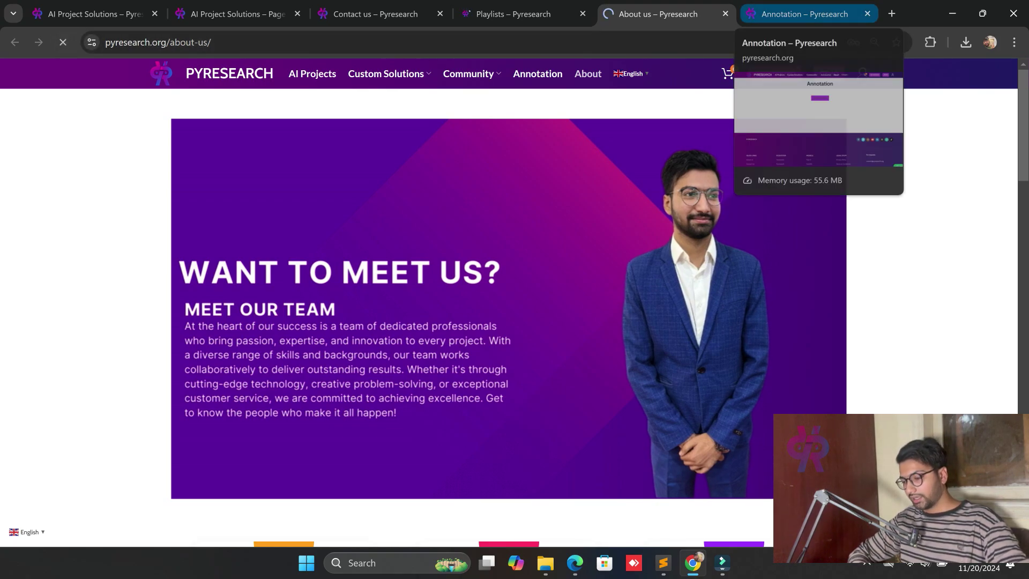
left_click(804, 14)
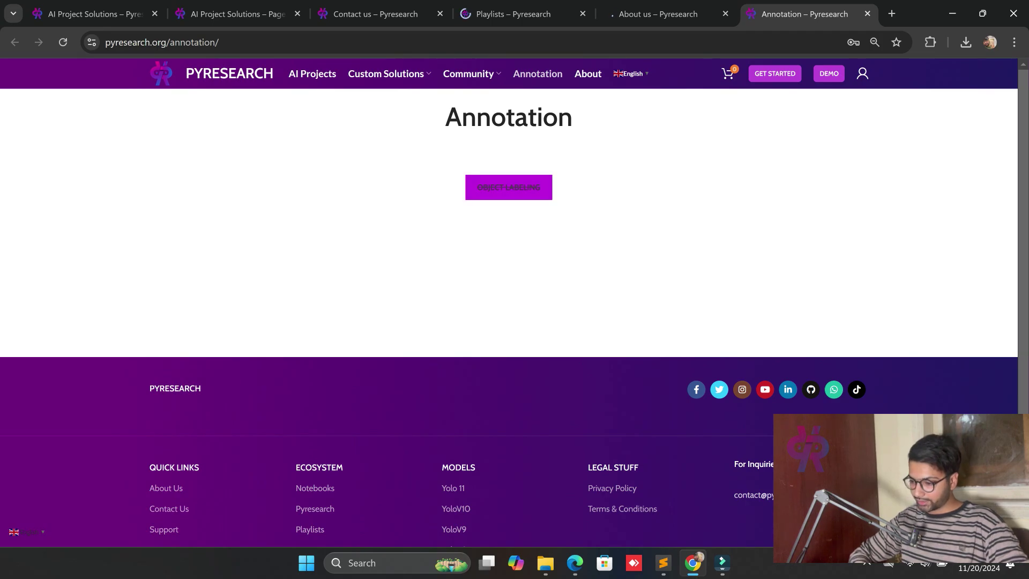
scroll(509, 322, "down", 2)
scroll(509, 322, "up", 2)
left_click(509, 187)
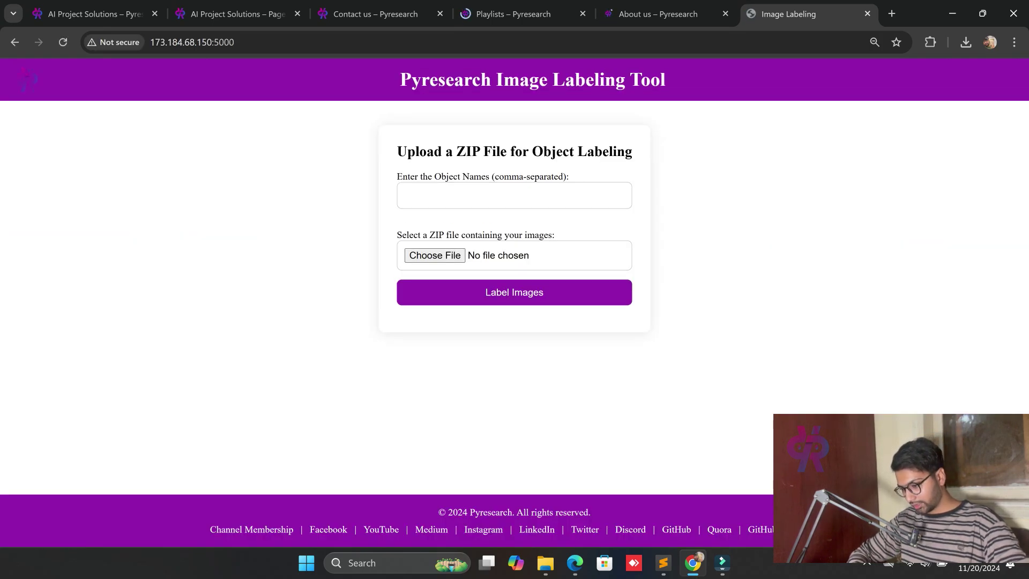
Step: Open File Explorer on the Desktop and select the images folder
left_click(545, 563)
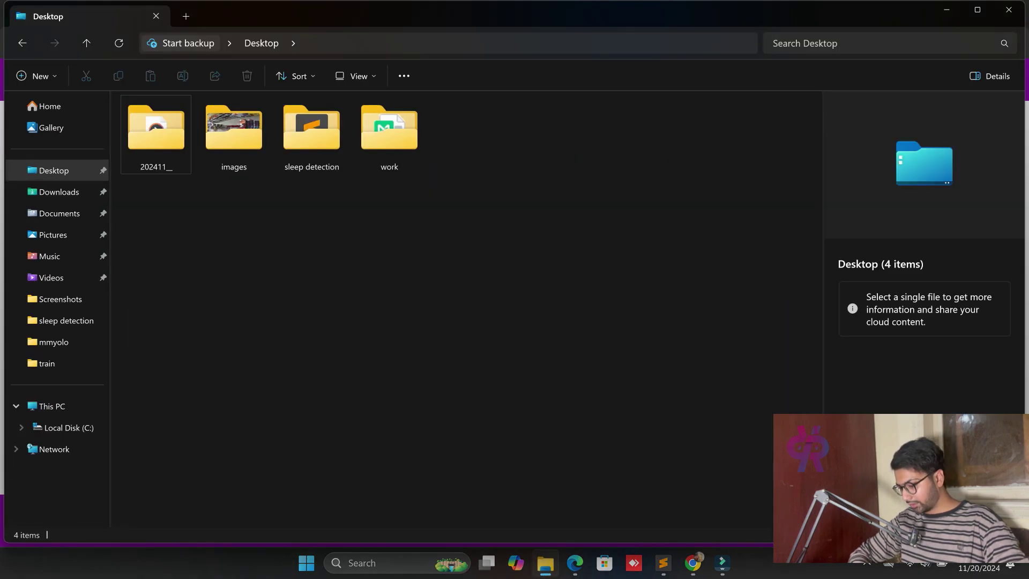
double_click(233, 129)
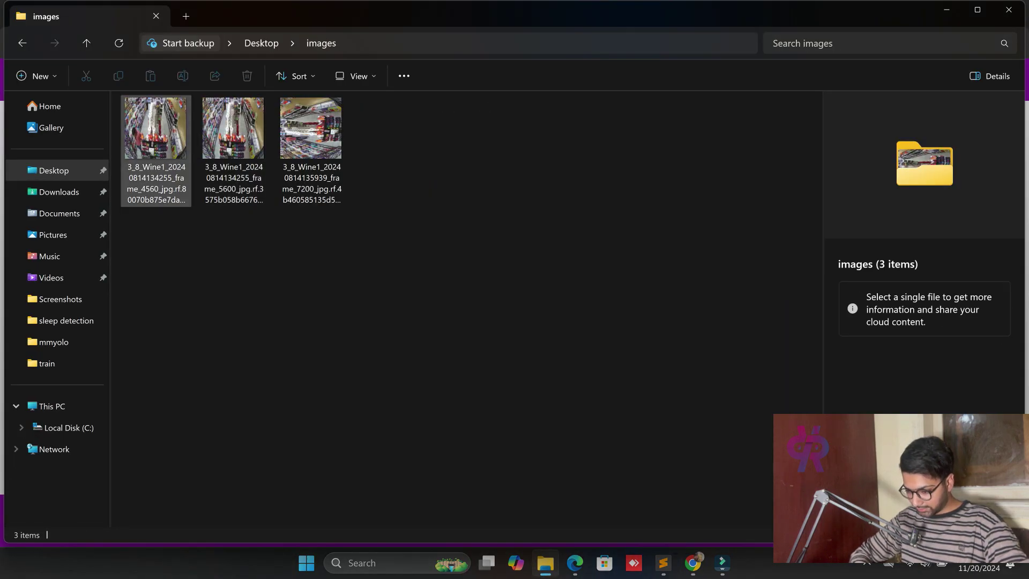
key("alt+Left")
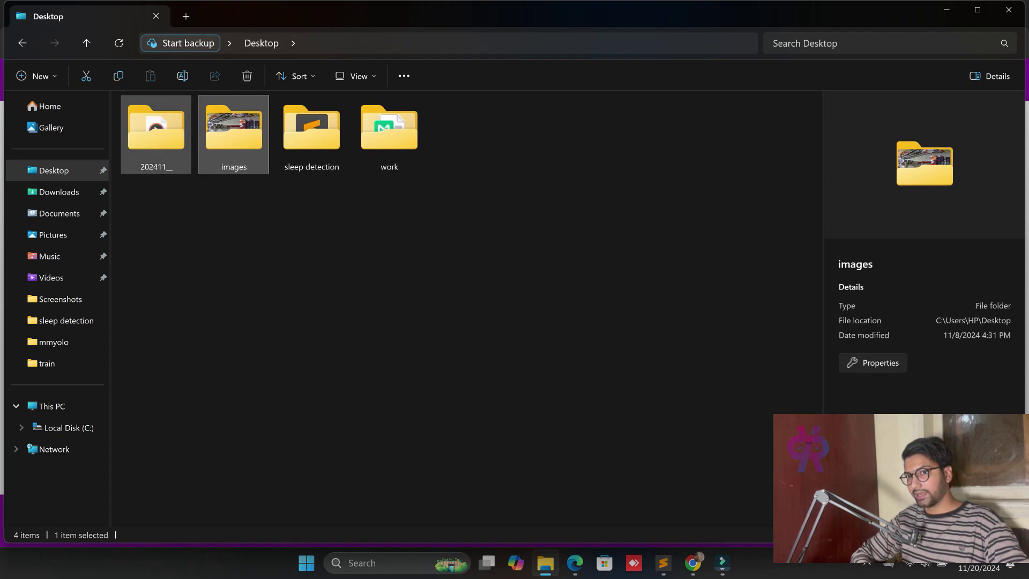
key("Left")
key("Right")
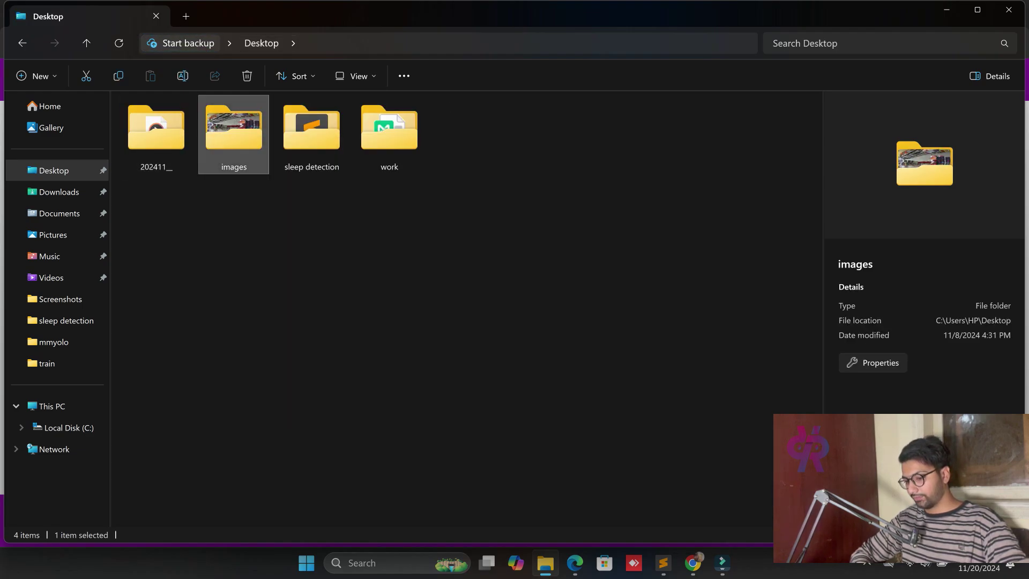
Step: Archive the images folder into an images ZIP with WinRAR
key("shift+F10")
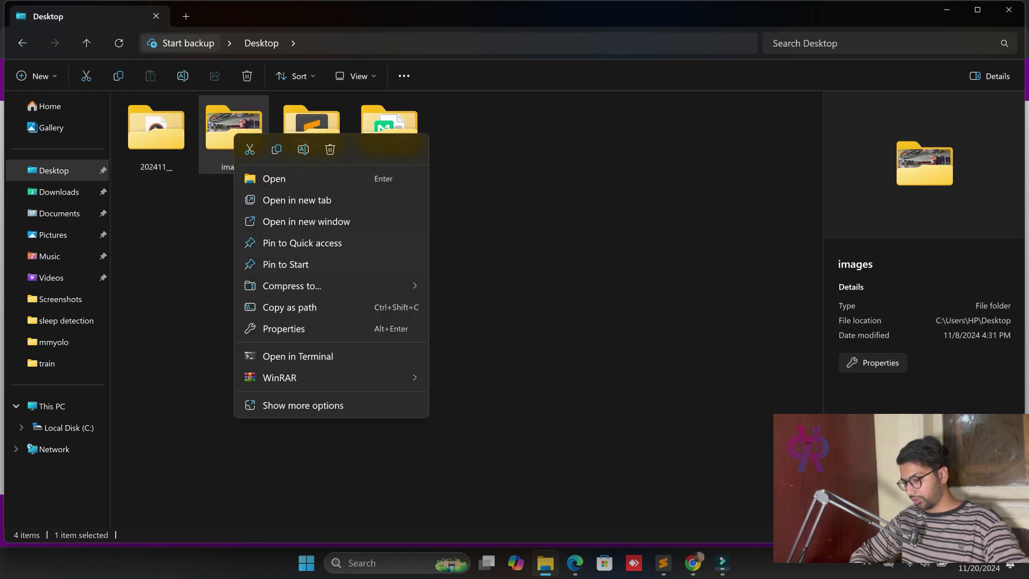
key("Up")
key("Down")
key("Right")
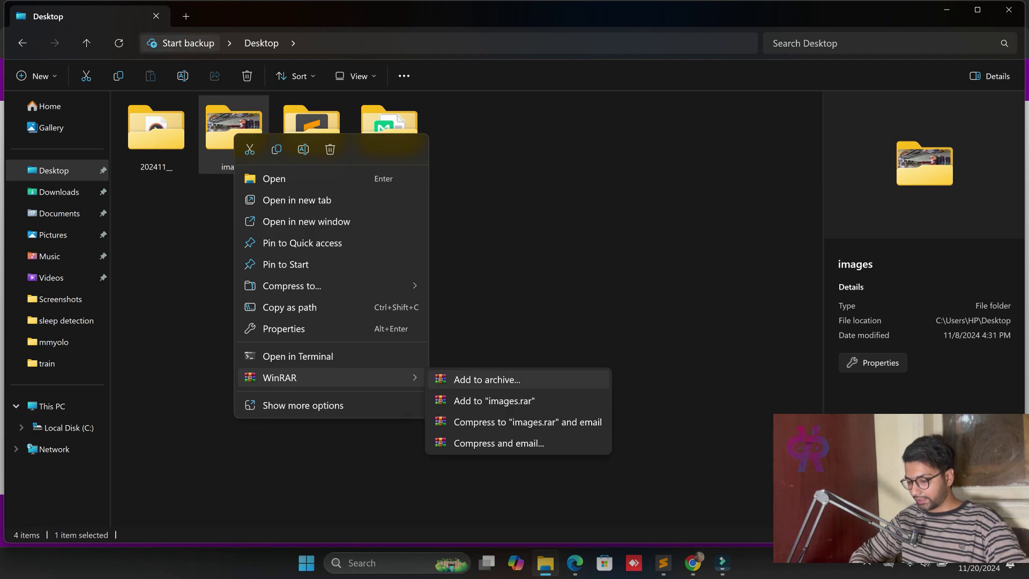
key("Up")
key("Up")
key("Up")
key("Up")
key("Return")
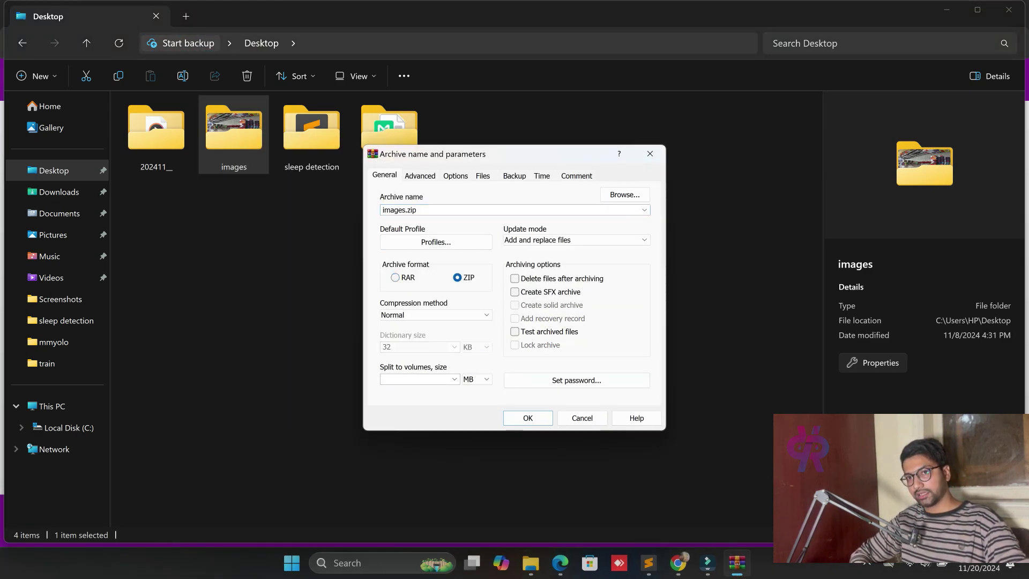
key("Return")
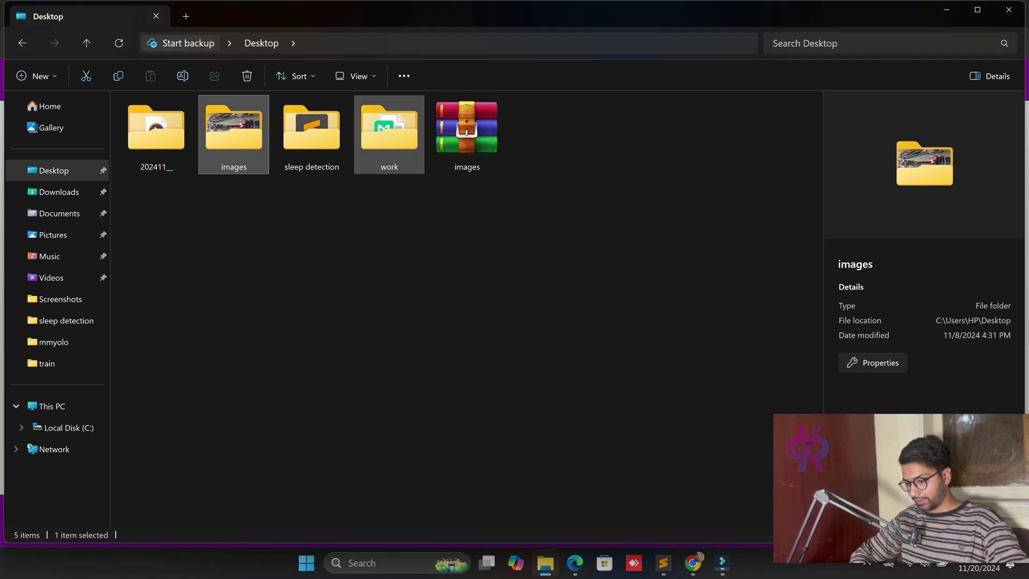
Step: Submit images.zip from the Desktop for labeling with object name 'person'
left_click(692, 563)
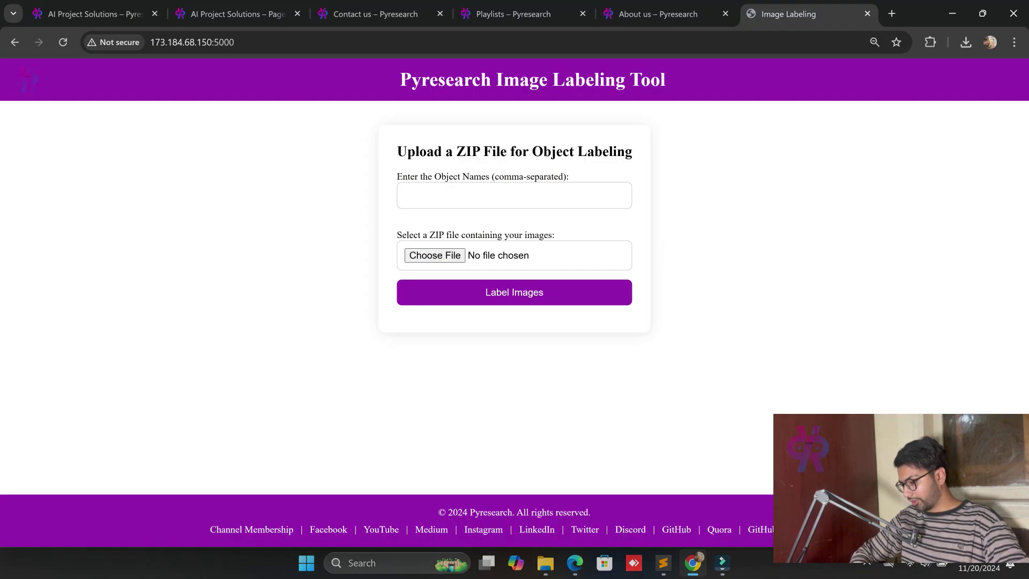
left_click(514, 195)
left_click(499, 227)
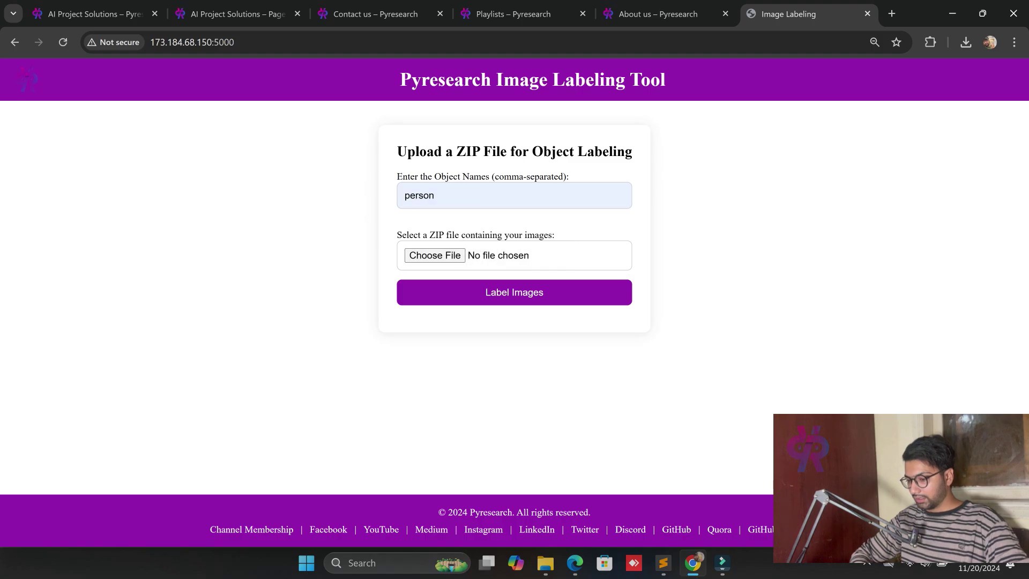
left_click(435, 255)
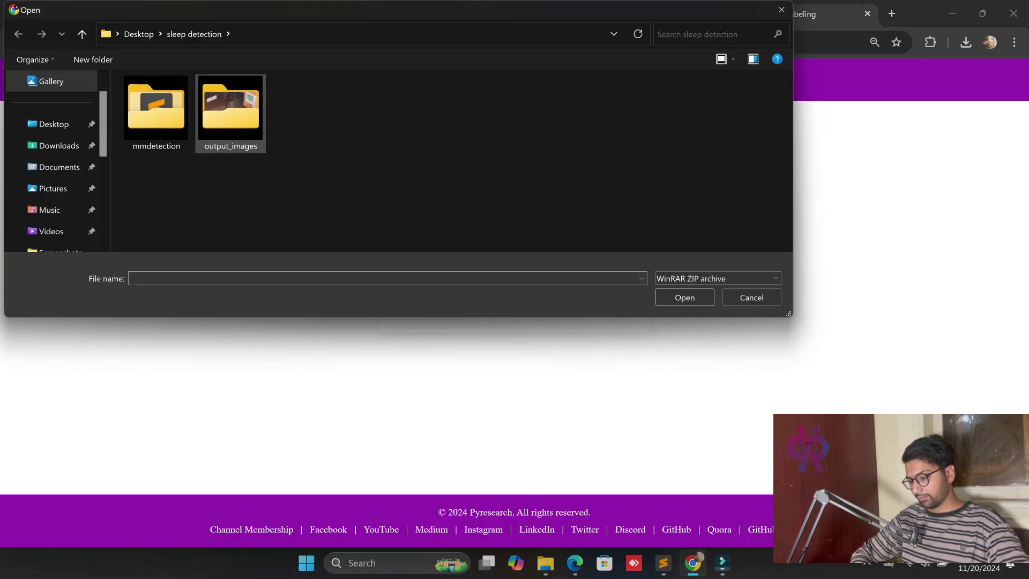
left_click(54, 124)
double_click(452, 113)
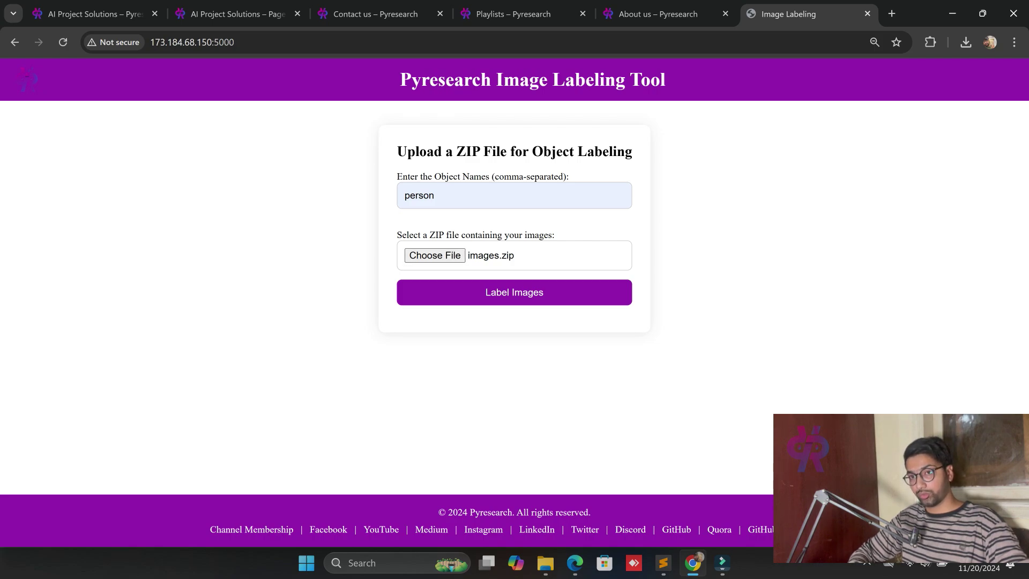
key("Return")
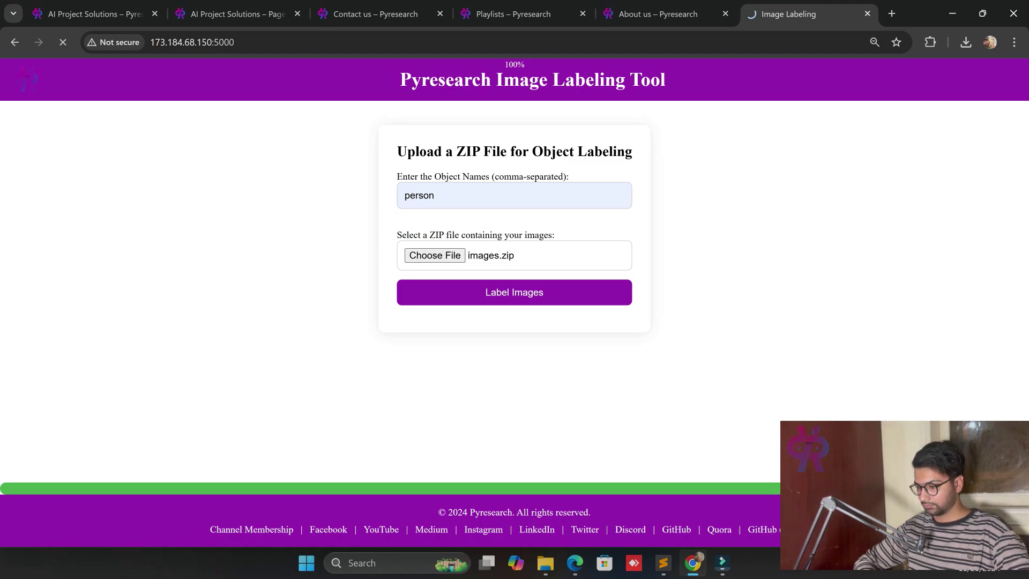
Step: Open the footer's YouTube and Facebook links in new tabs
right_click(379, 529)
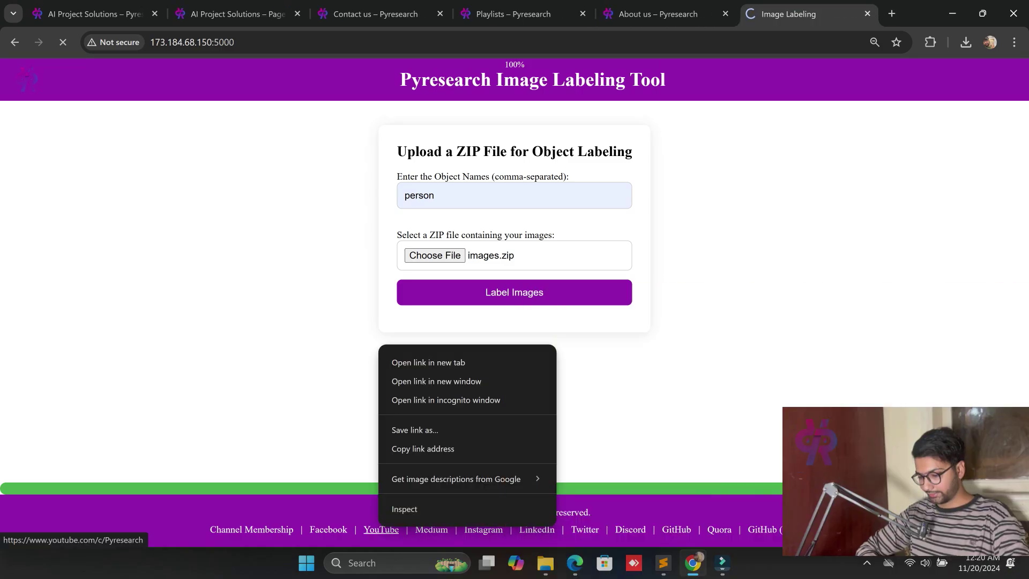
left_click(402, 363)
right_click(344, 528)
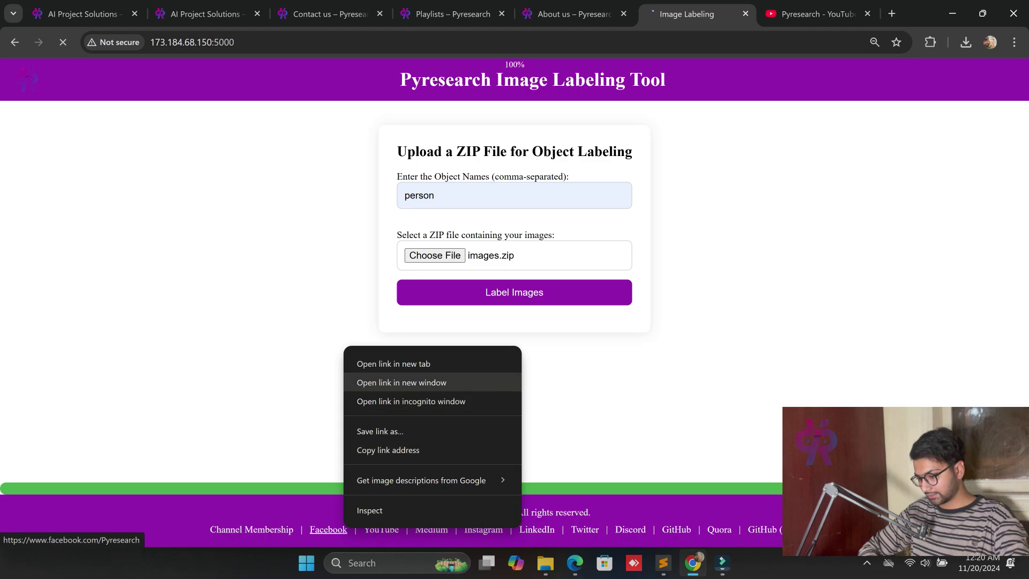
left_click(394, 364)
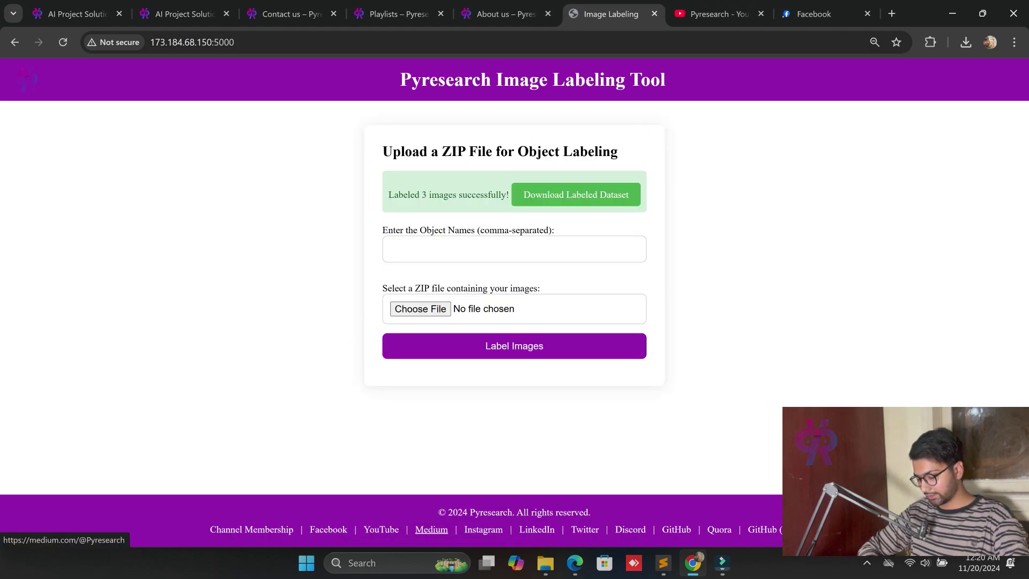
Step: Show the Pyresearch YouTube channel's Videos list, then switch to the Facebook page
key("ctrl+Tab")
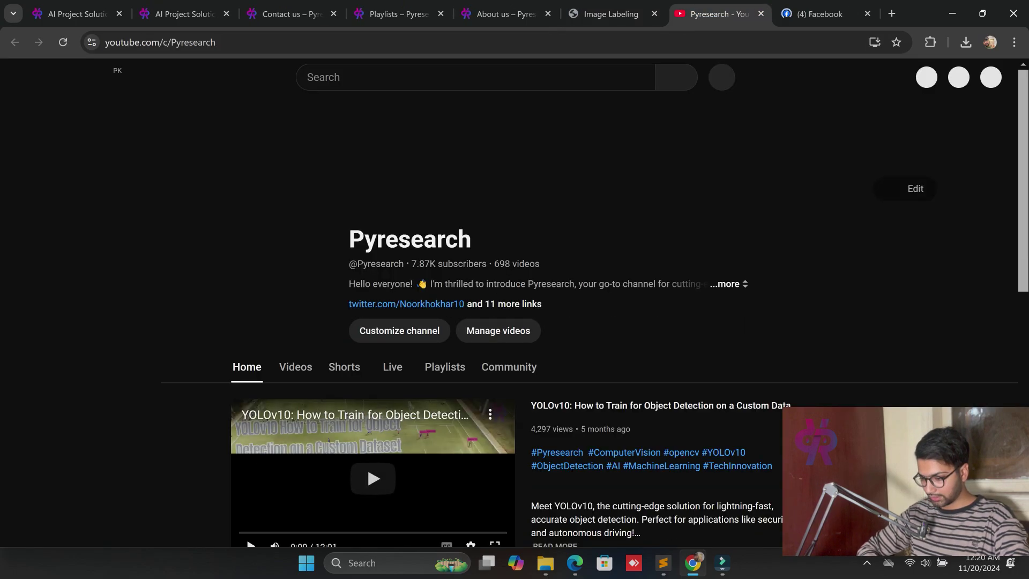
left_click(294, 367)
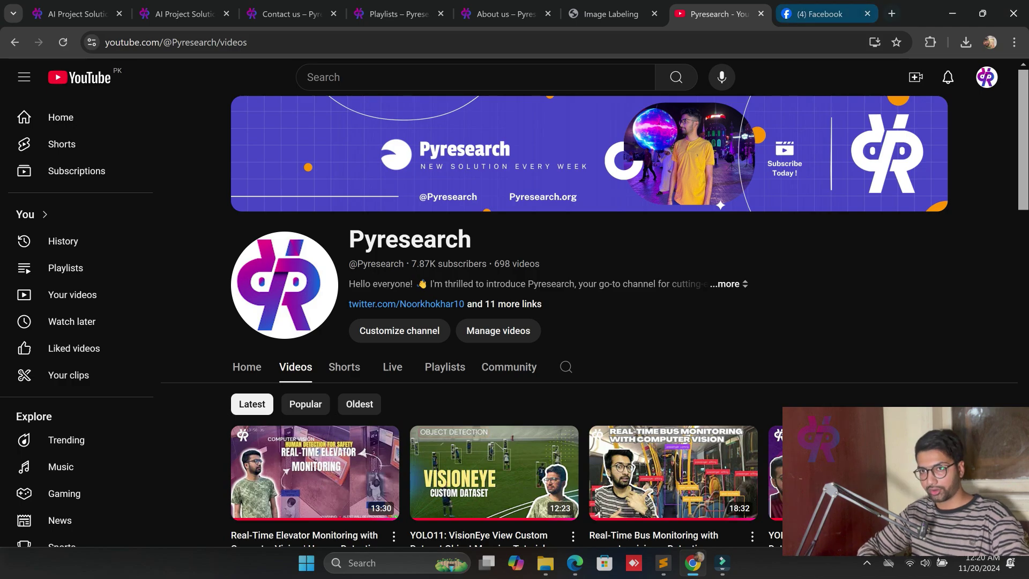
left_click(820, 14)
scroll(515, 322, "down", 2)
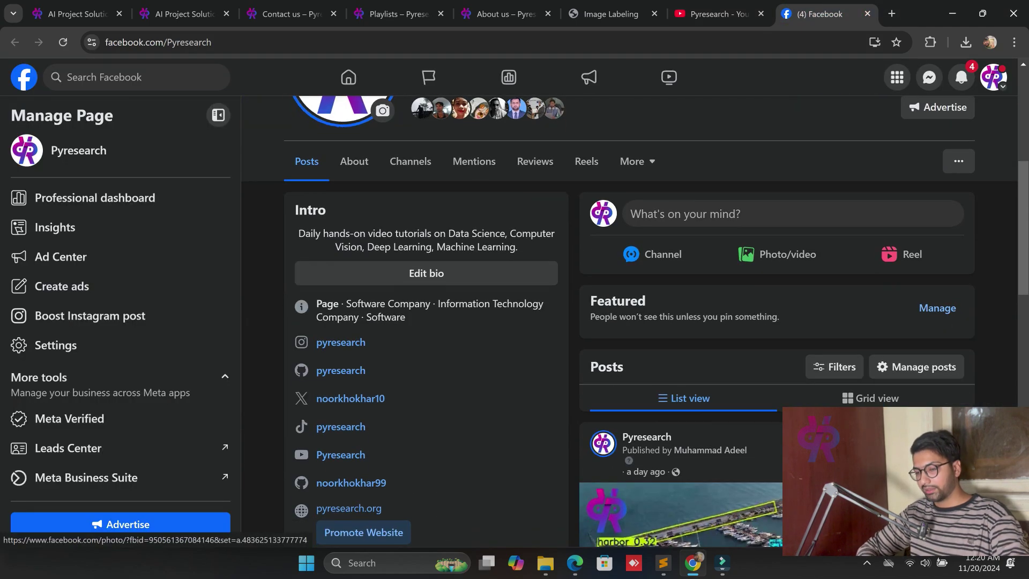
scroll(515, 321, "down", 3)
scroll(514, 322, "down", 1)
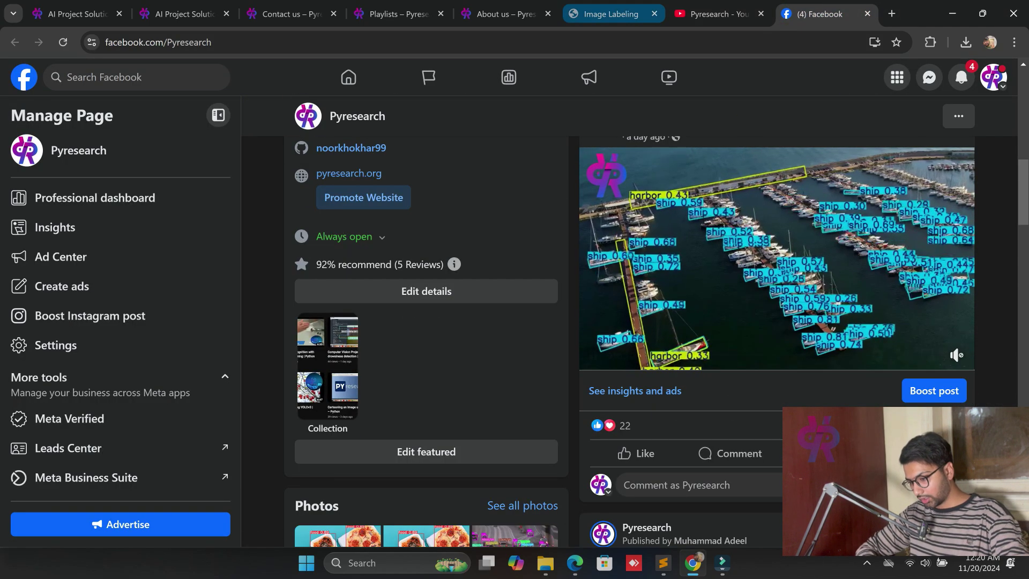
Step: Back on the labeling page, open the Medium footer link in a new tab
left_click(503, 14)
left_click(611, 14)
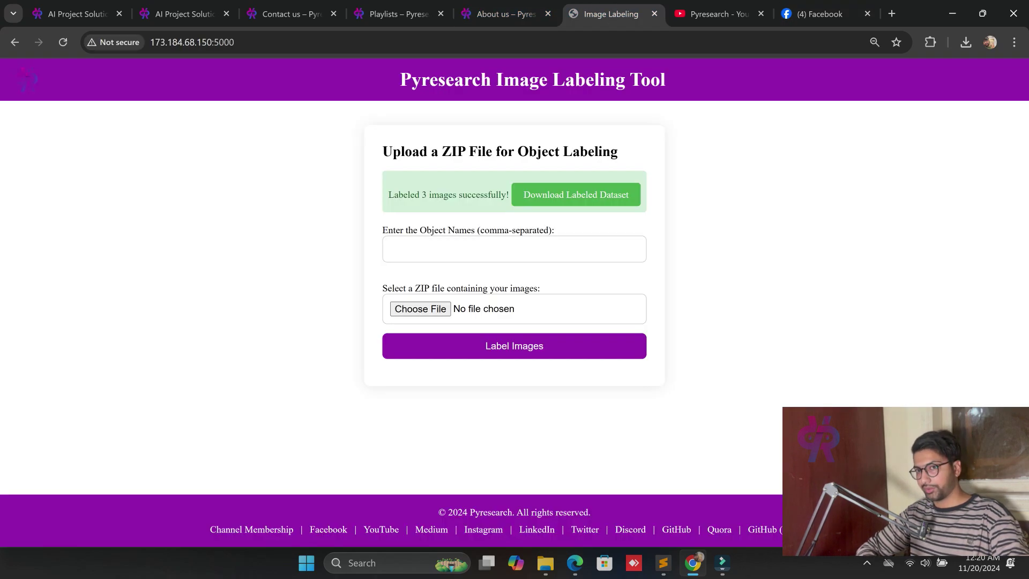
right_click(431, 531)
left_click(474, 363)
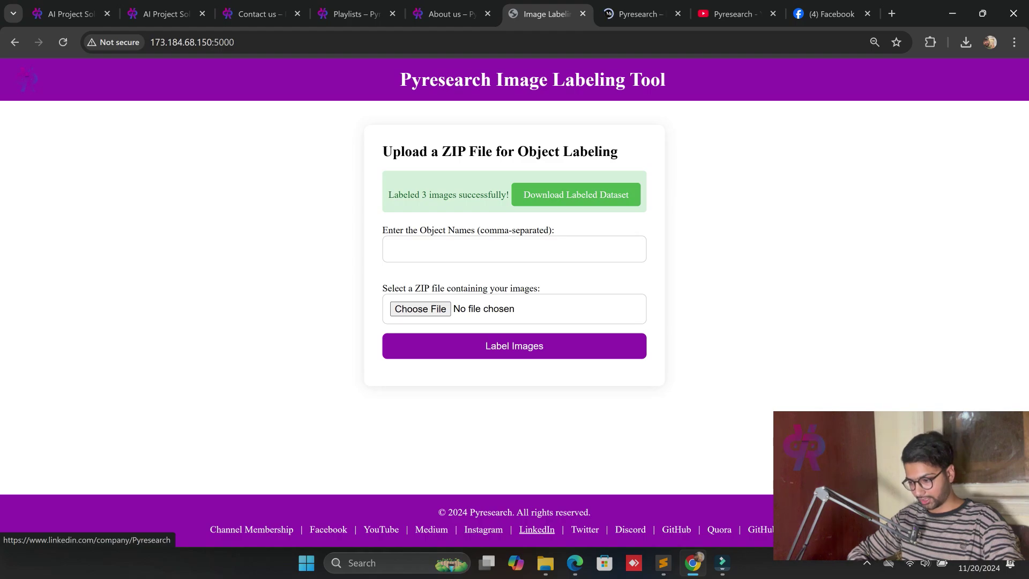
right_click(537, 530)
key("Escape")
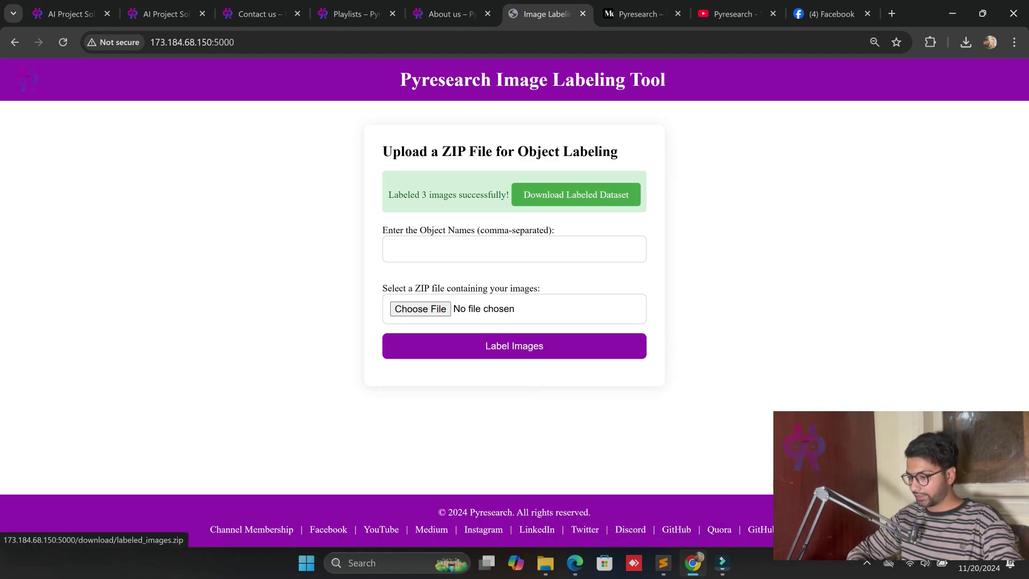
Step: Download and keep labeled_images (4).zip, then show it in its folder
left_click(576, 195)
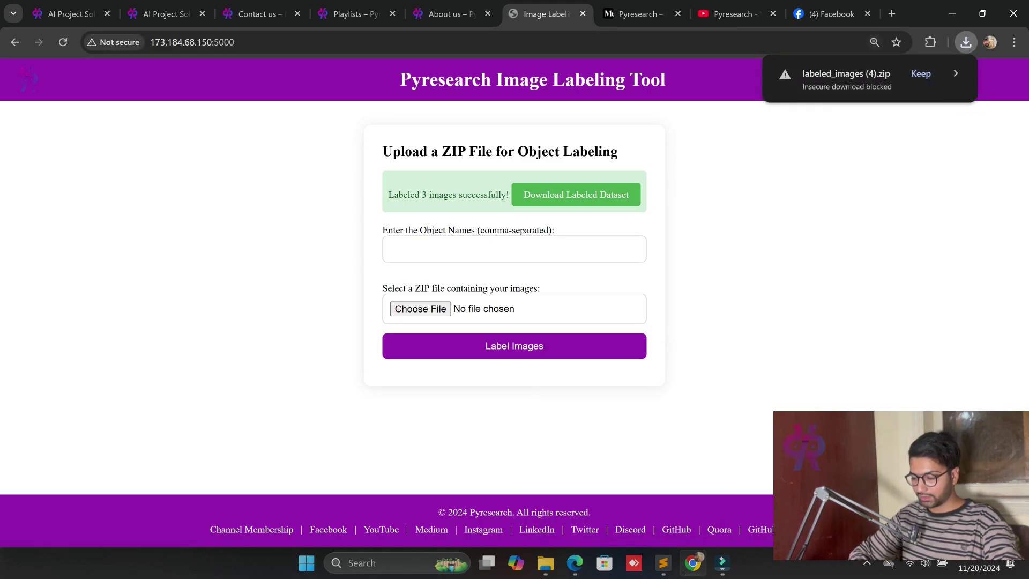
left_click(920, 73)
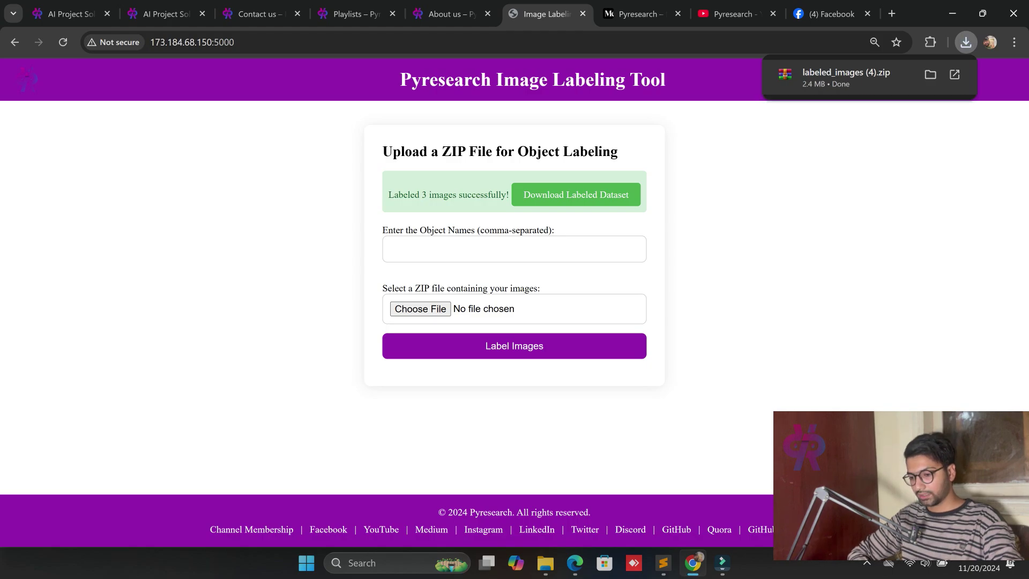
left_click(930, 74)
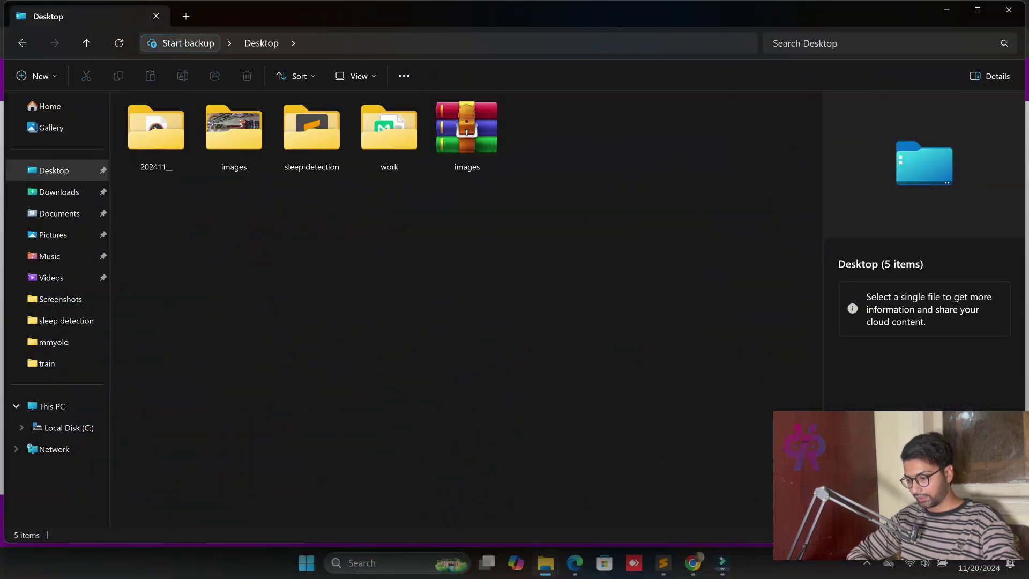
Step: Extract labeled_images (4) here on the Desktop with WinRAR
key("ctrl+v")
right_click(535, 153)
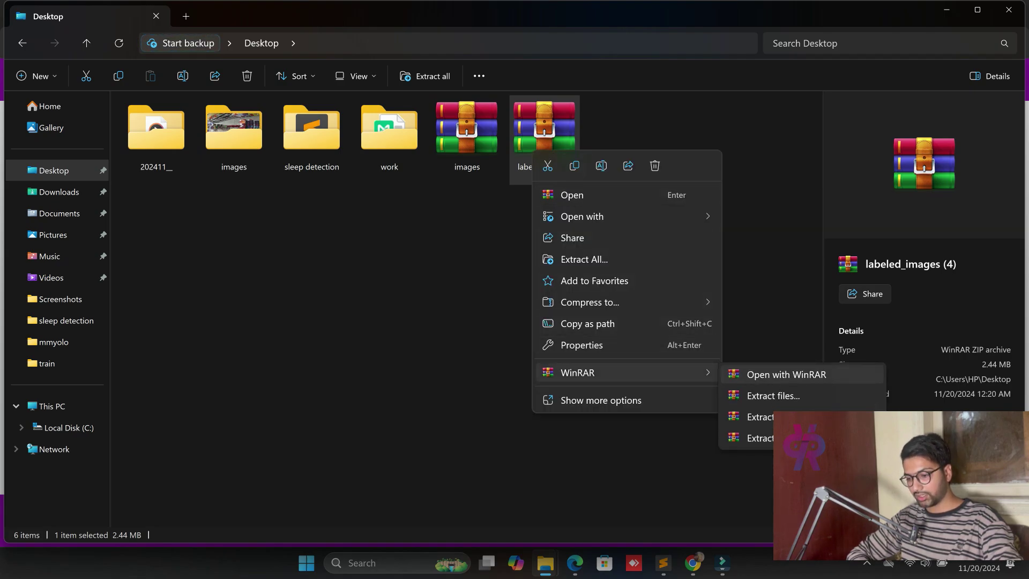
left_click(771, 410)
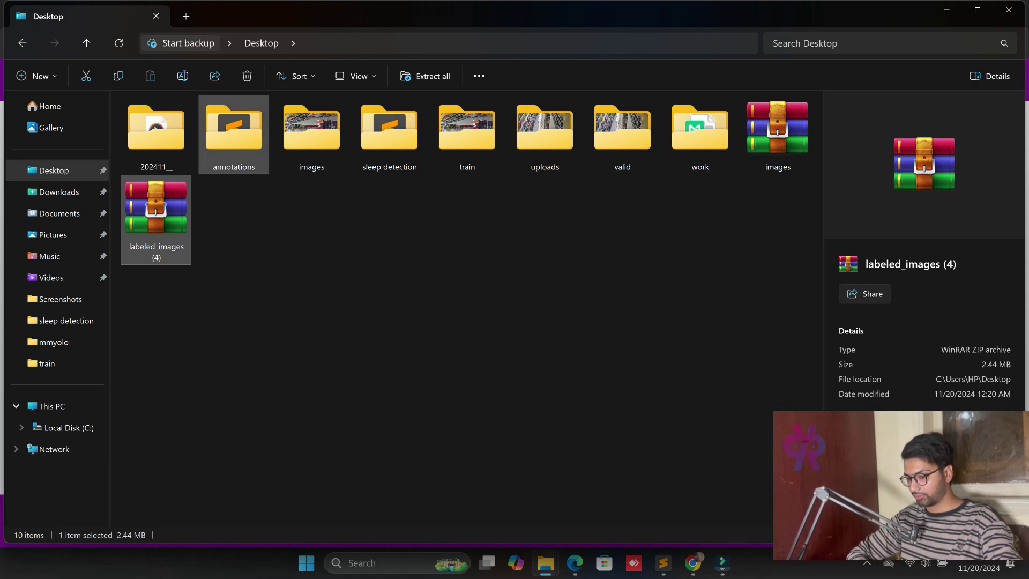
Step: Browse the train images and labels folders and view the first label file
double_click(233, 133)
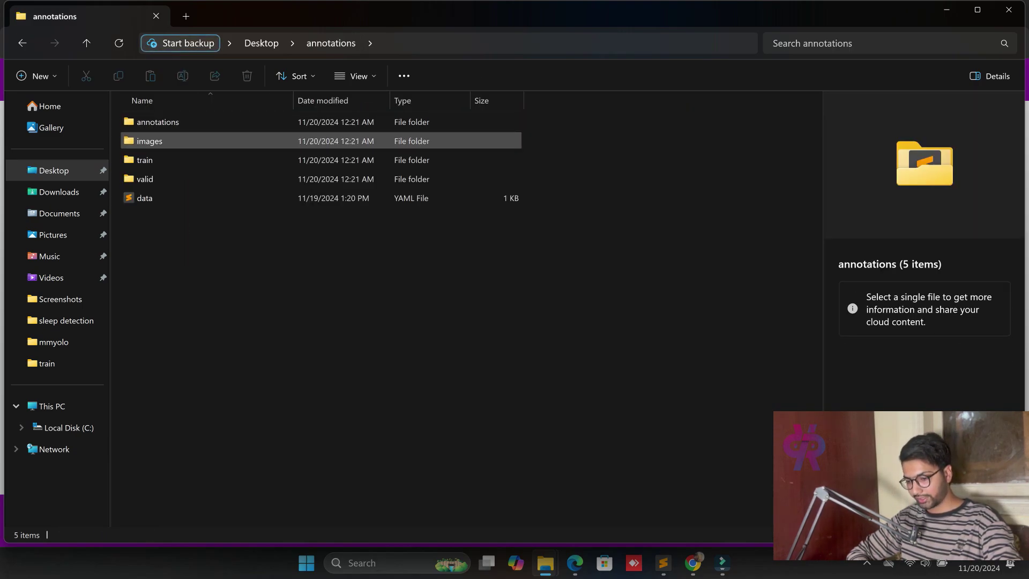
double_click(161, 160)
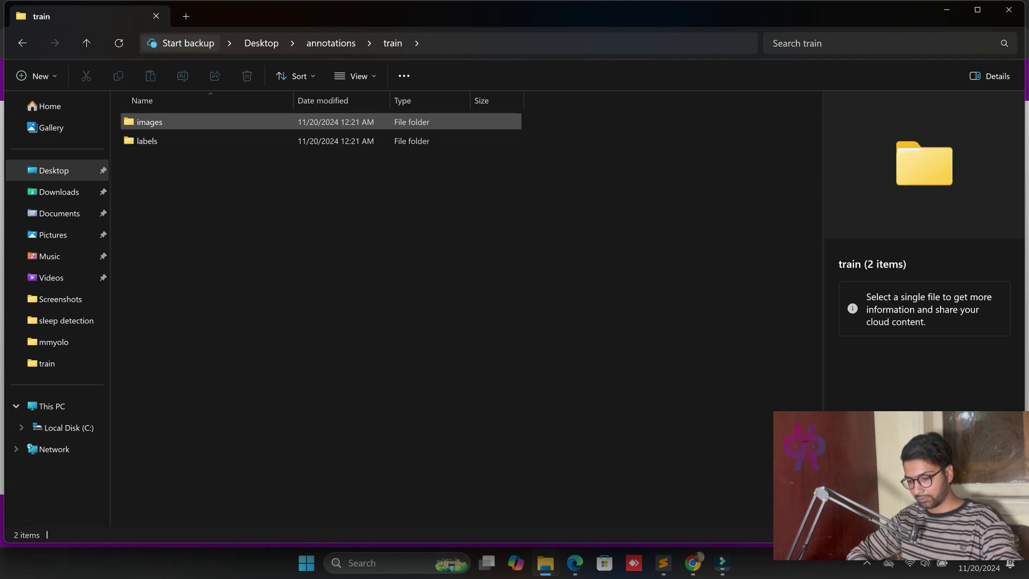
double_click(149, 122)
key("alt+Up")
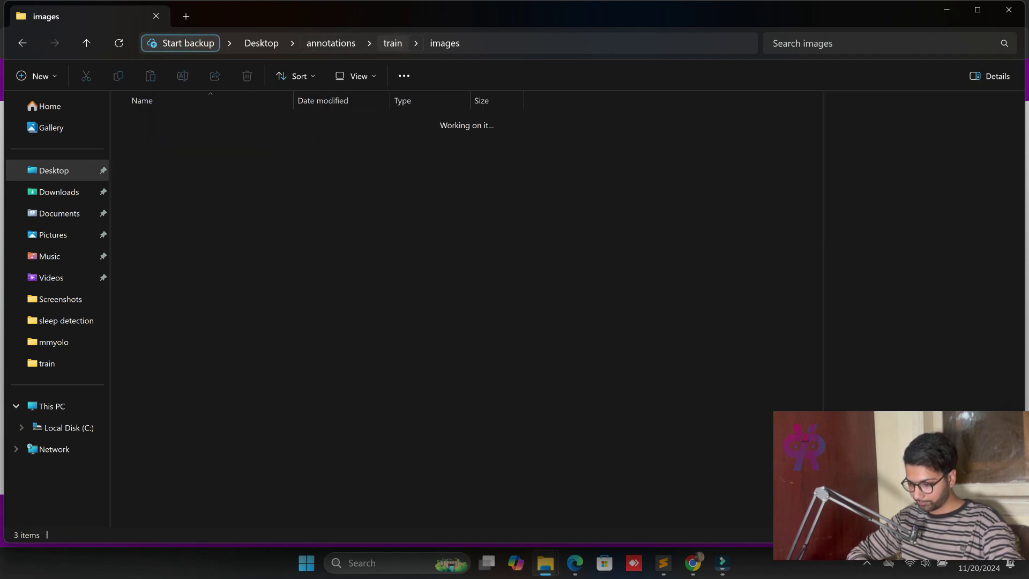
double_click(149, 141)
double_click(149, 121)
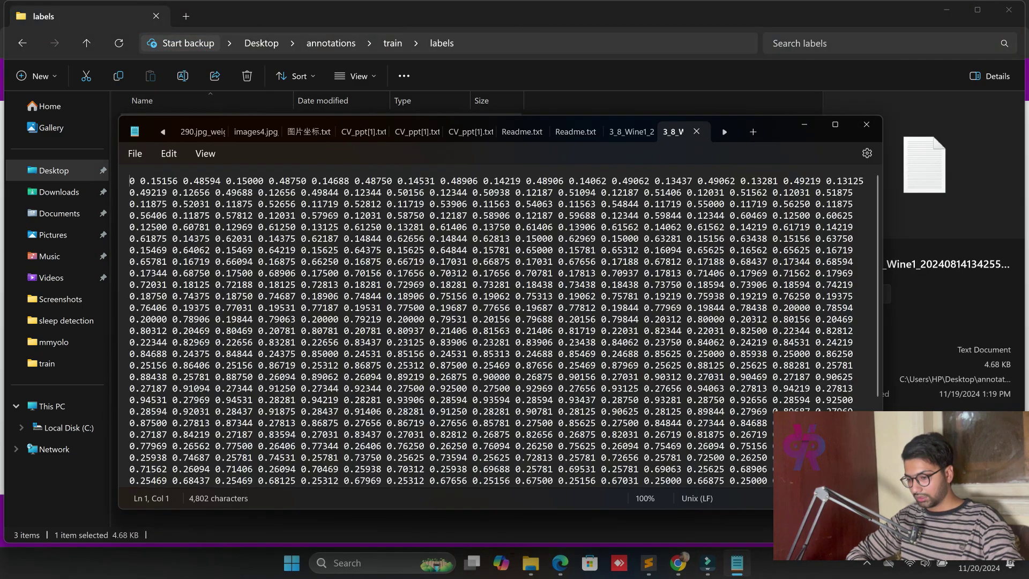
key("alt+F4")
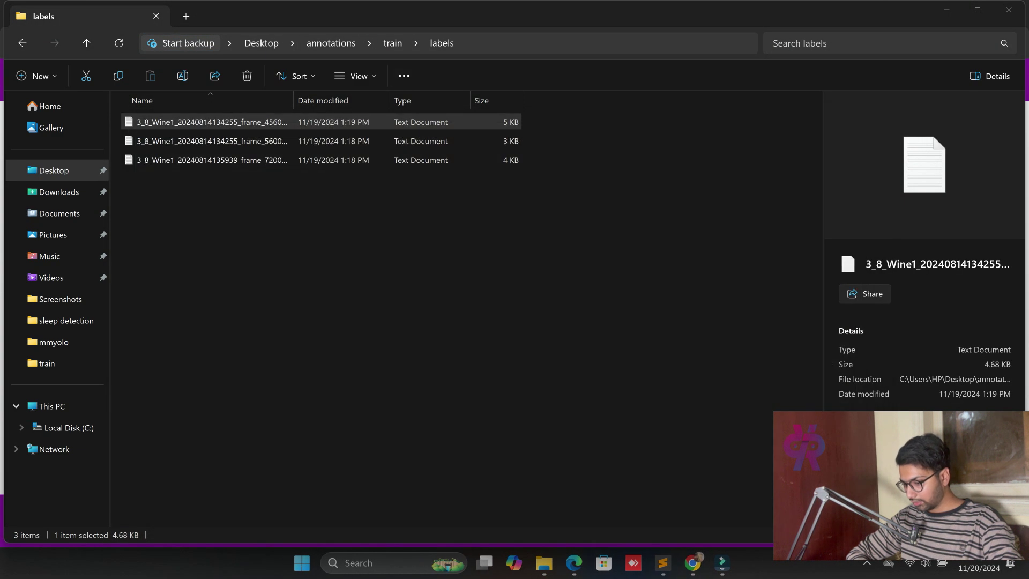
Step: Look through the valid folder and its images subfolder
key("alt+Up")
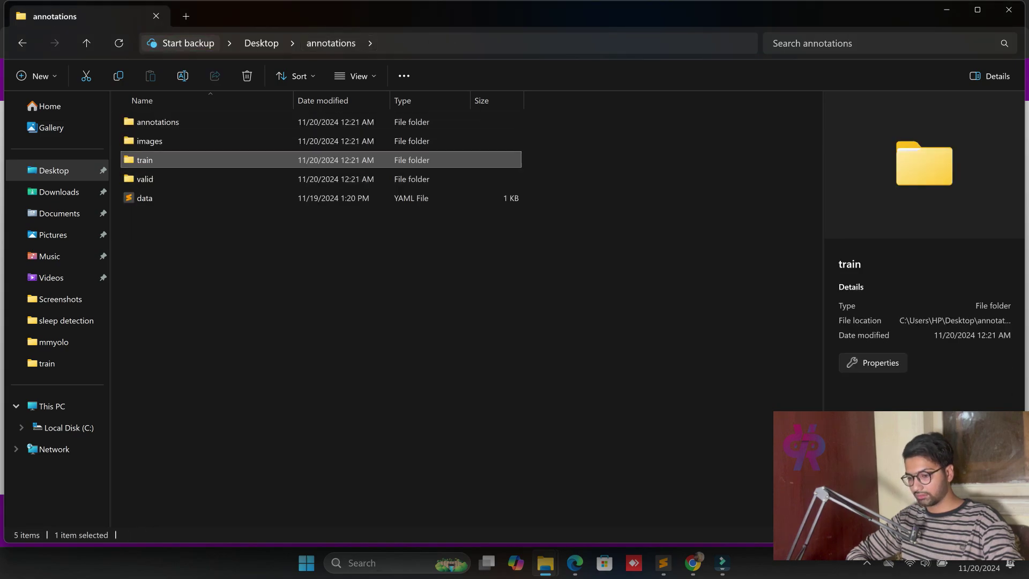
key("Down")
key("Return")
key("Down")
key("Up")
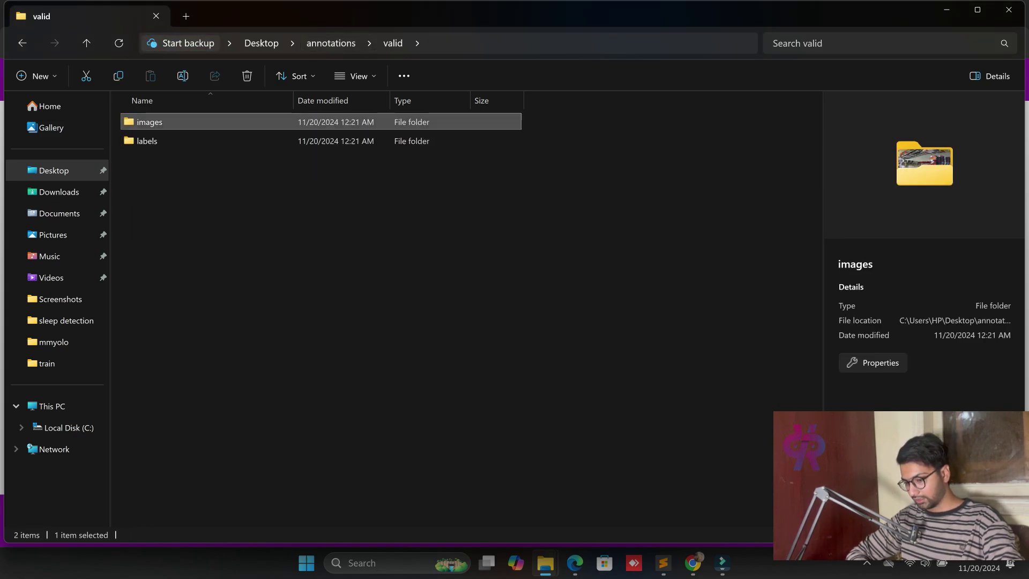
key("Return")
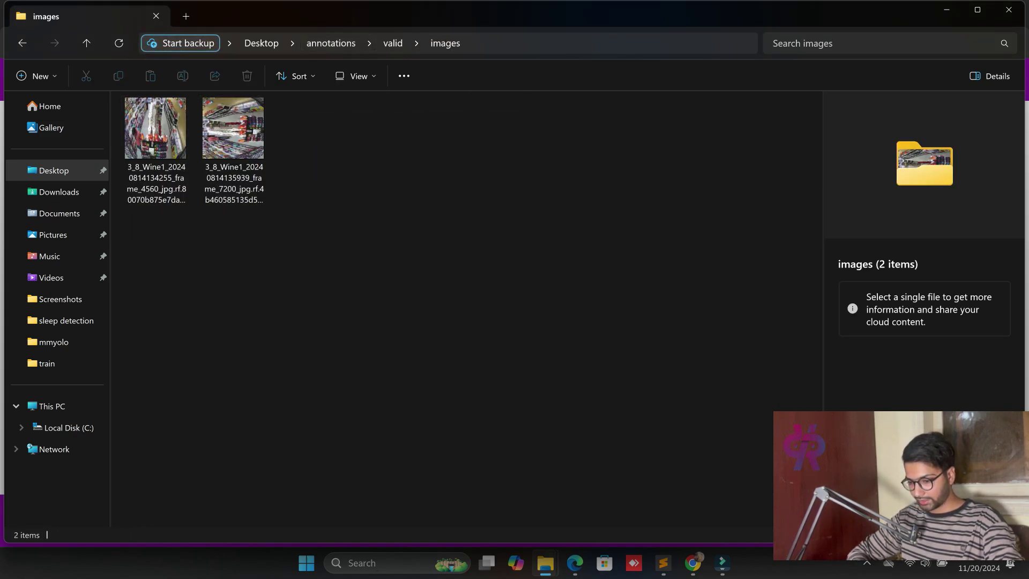
key("alt+Up")
key("alt+Up")
Step: Navigate back to the top annotations folder using the address bar
key("Home")
key("Return")
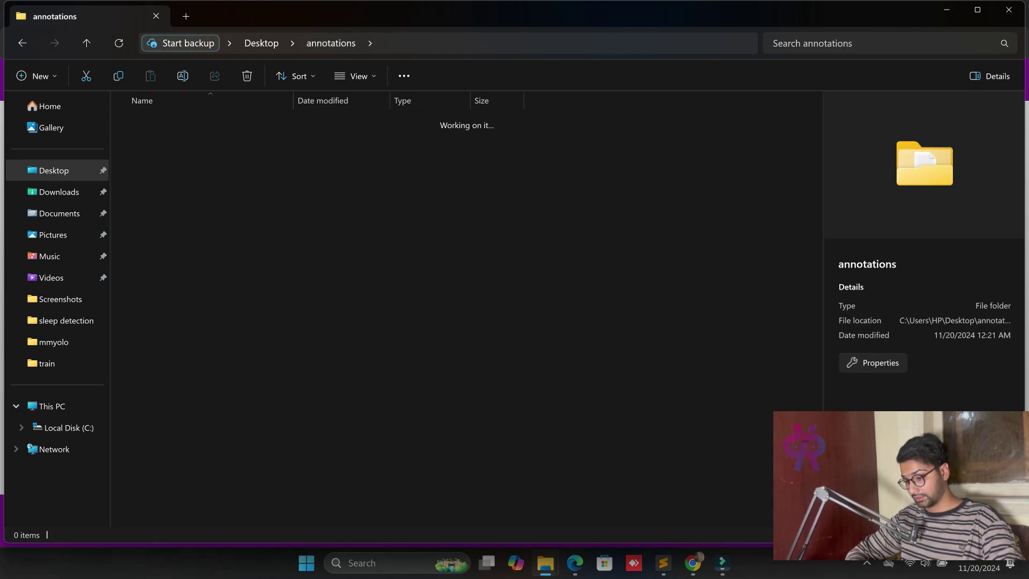
key("alt+d")
key("F4")
key("Escape")
key("F4")
key("Down")
key("Escape")
Step: Open data.yaml in Sublime Text and select the person class name
key("Down")
key("Down")
key("Down")
key("Down")
key("Return")
key("Down")
key("End")
key("ctrl+d")
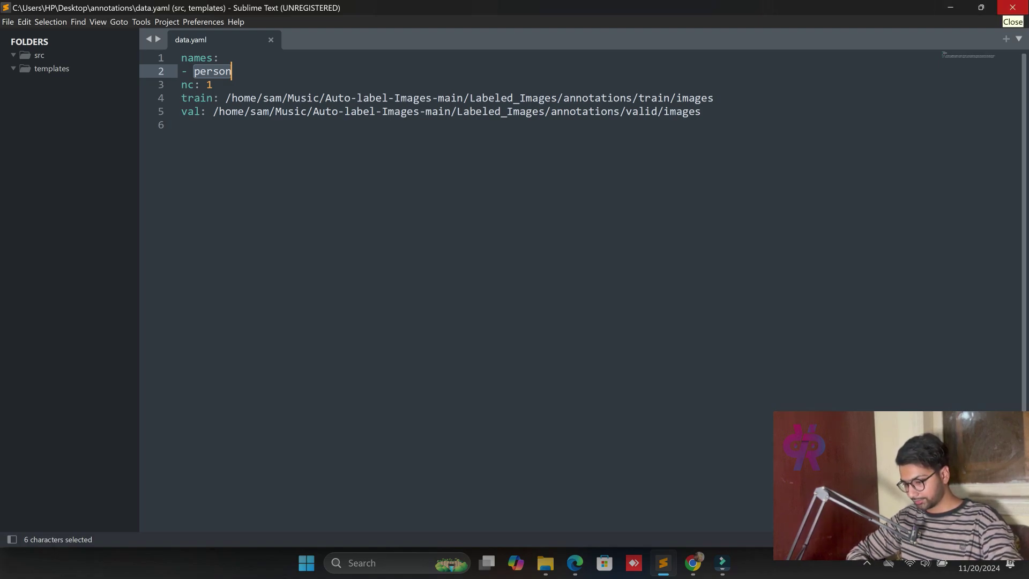
Step: Close the data.yaml editor and bring File Explorer up to the Desktop folder
left_click(1012, 7)
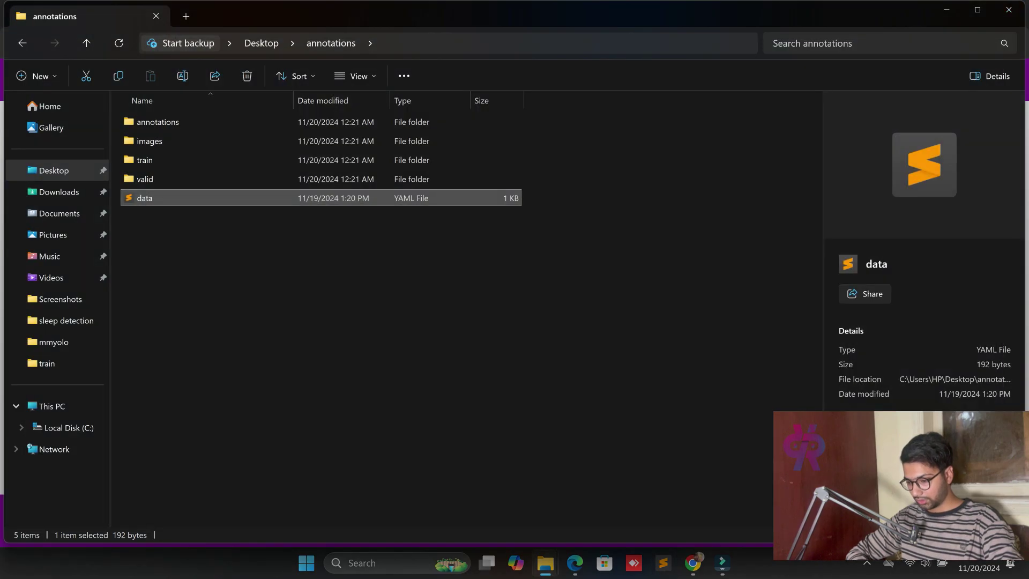
left_click(322, 322)
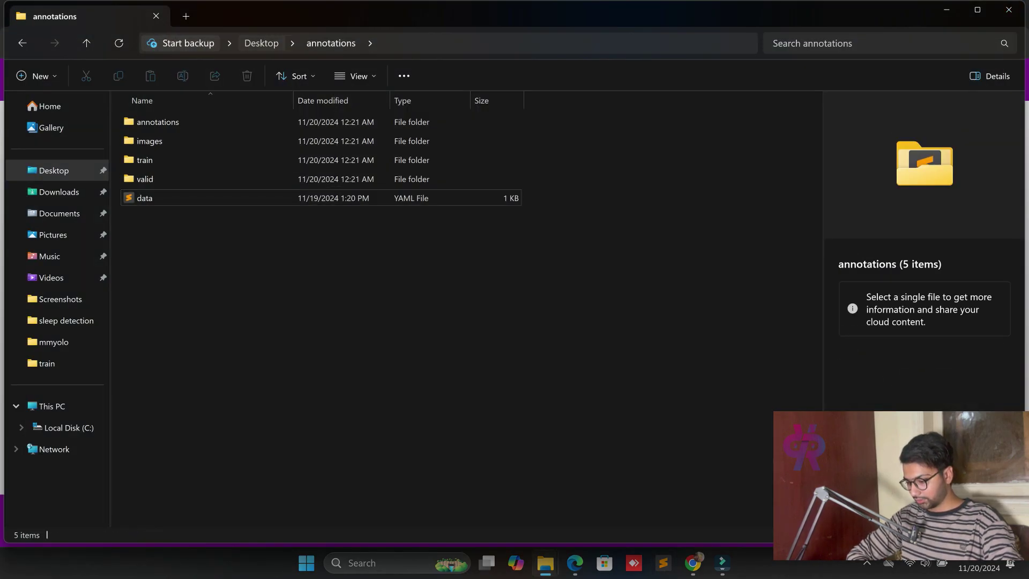
key("alt+Up")
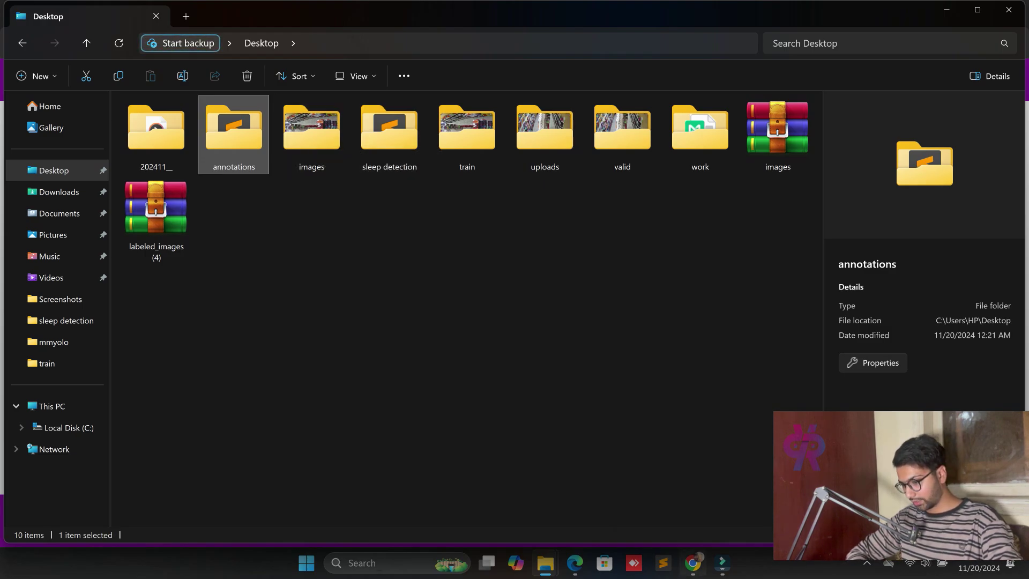
Step: Switch back to Chrome, glance at the Medium tab, and settle on the About us page
key("alt+Tab")
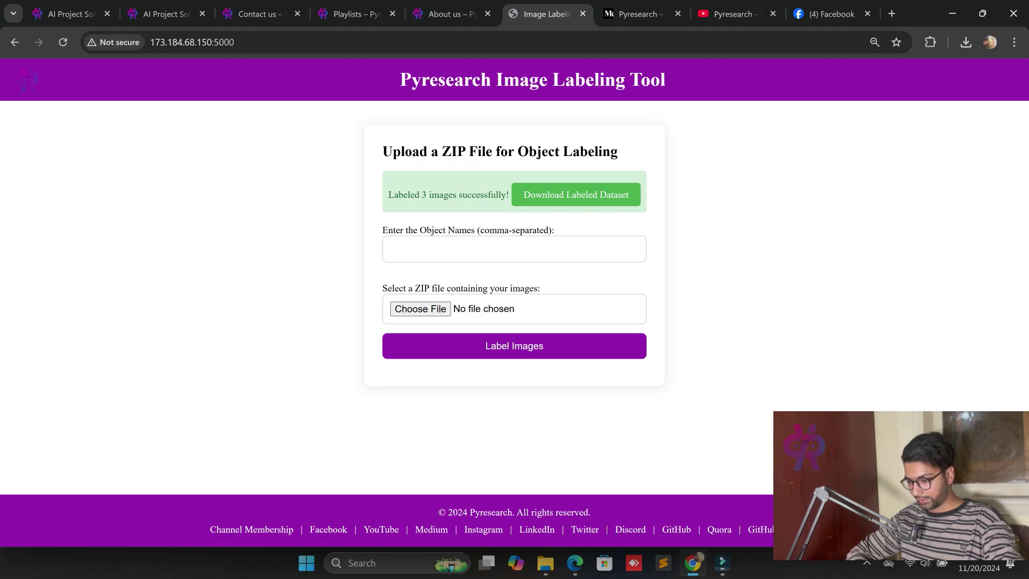
key("ctrl+Tab")
key("ctrl+shift+Tab")
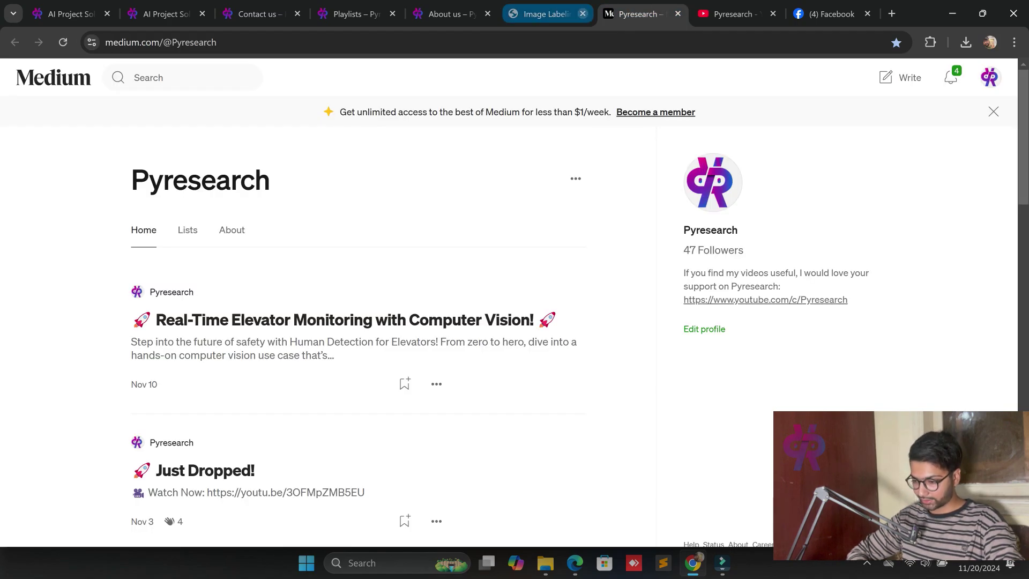
key("ctrl+shift+Tab")
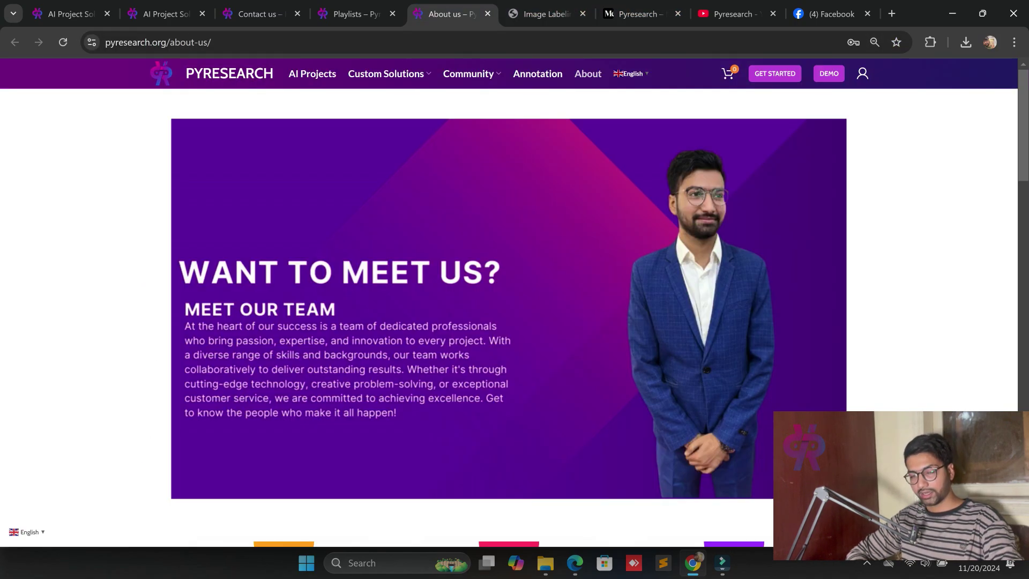
scroll(508, 322, "down", 3)
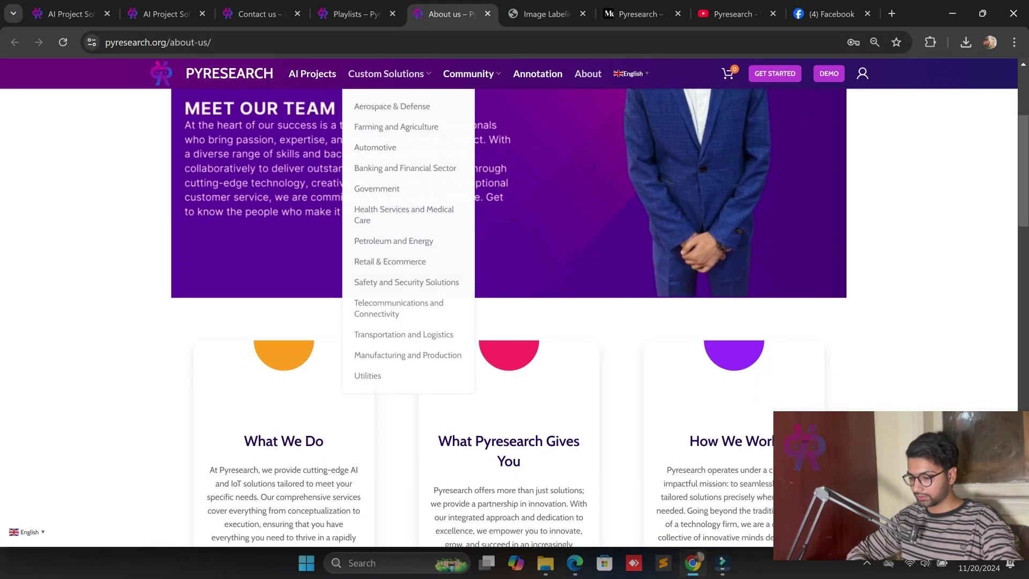
scroll(508, 322, "down", 2)
scroll(508, 321, "down", 5)
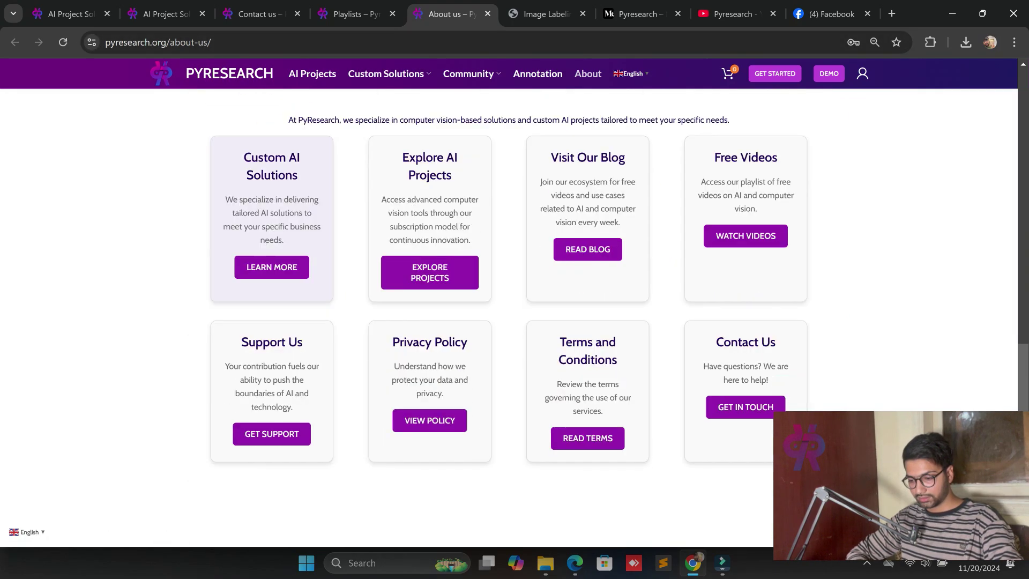
scroll(165, 330, "down", 4)
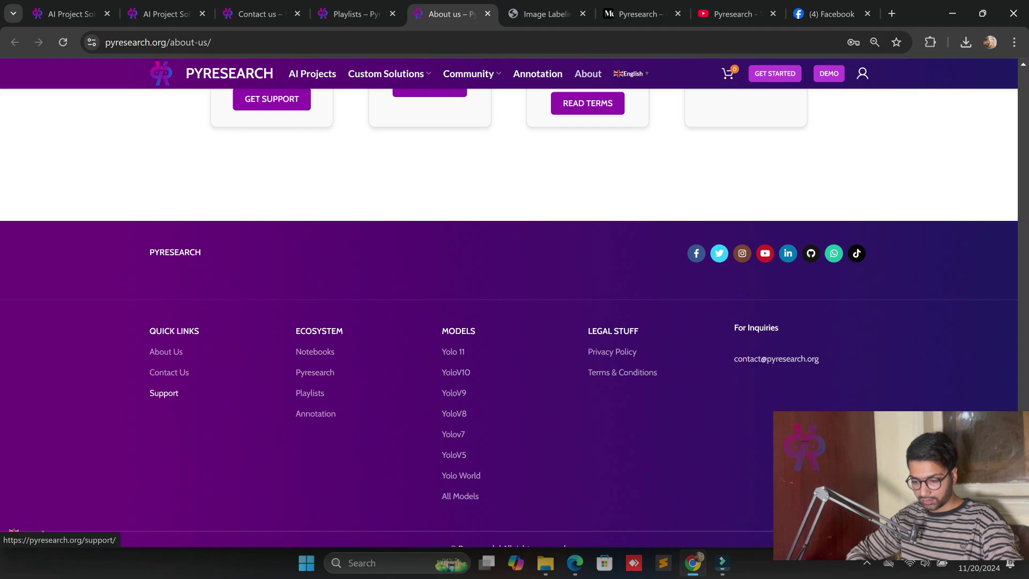
Step: Open the Support and Contact Us footer links in new browser tabs
right_click(165, 374)
left_click(207, 227)
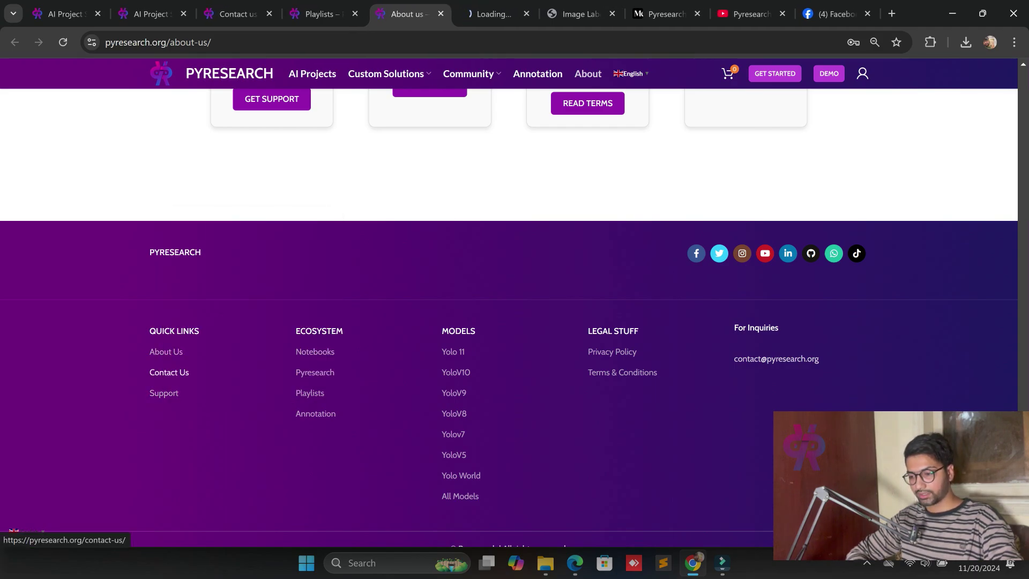
right_click(168, 374)
key("Escape")
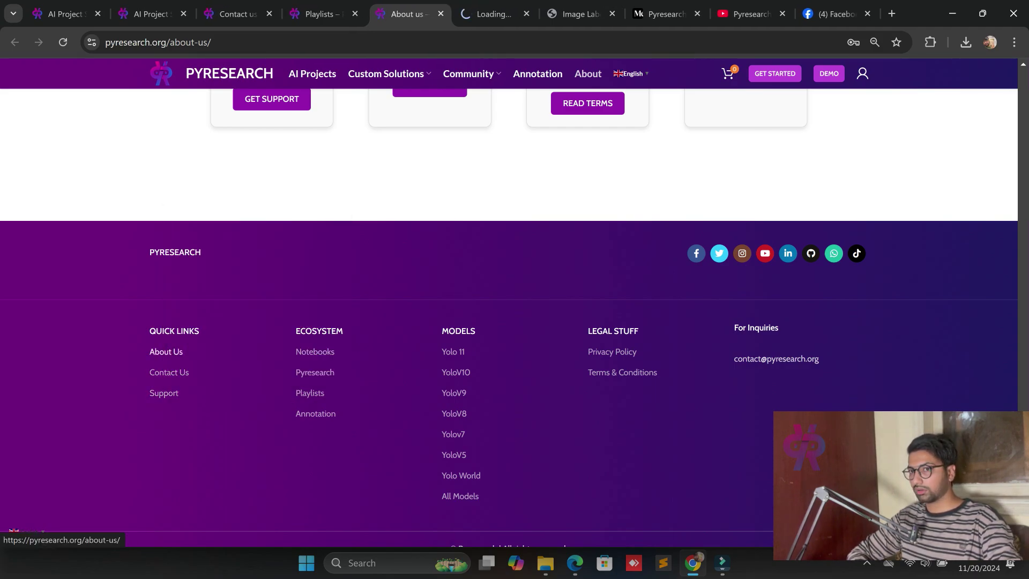
right_click(181, 372)
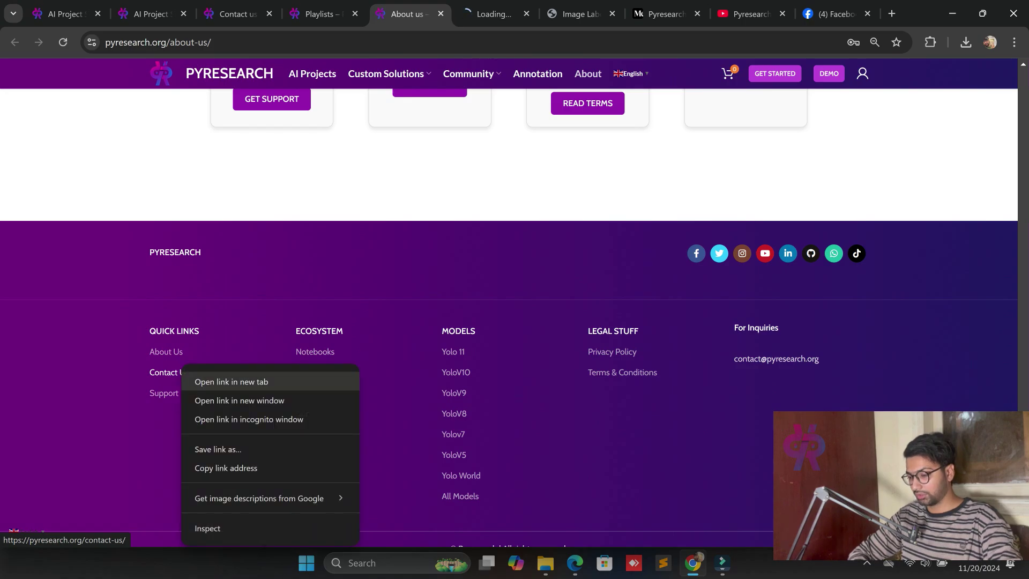
left_click(233, 382)
Step: Review the newly opened Support donations page and the Contact Us page
key("ctrl+Tab")
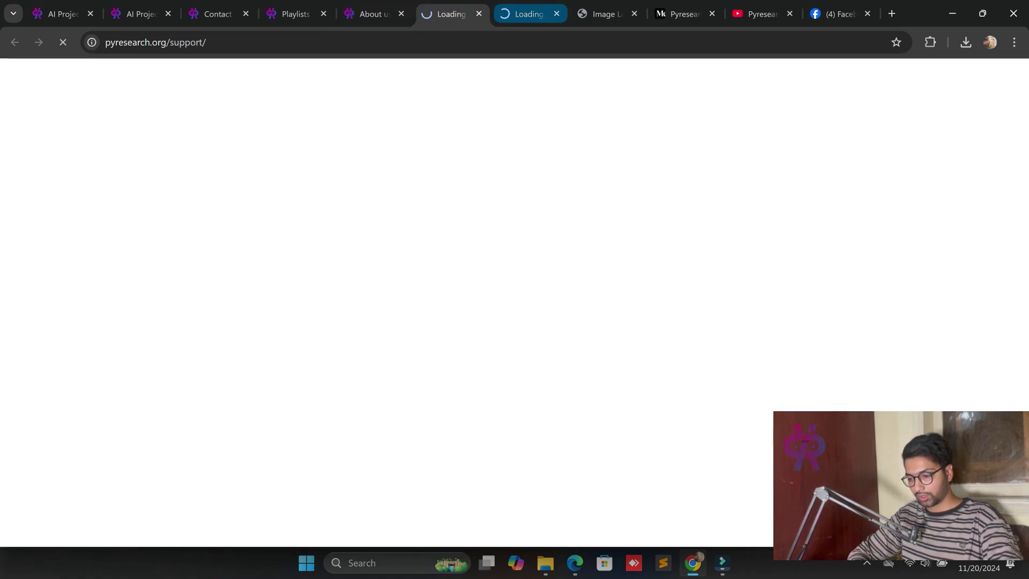
key("ctrl+Tab")
key("ctrl+shift+Tab")
key("ctrl+shift+Tab")
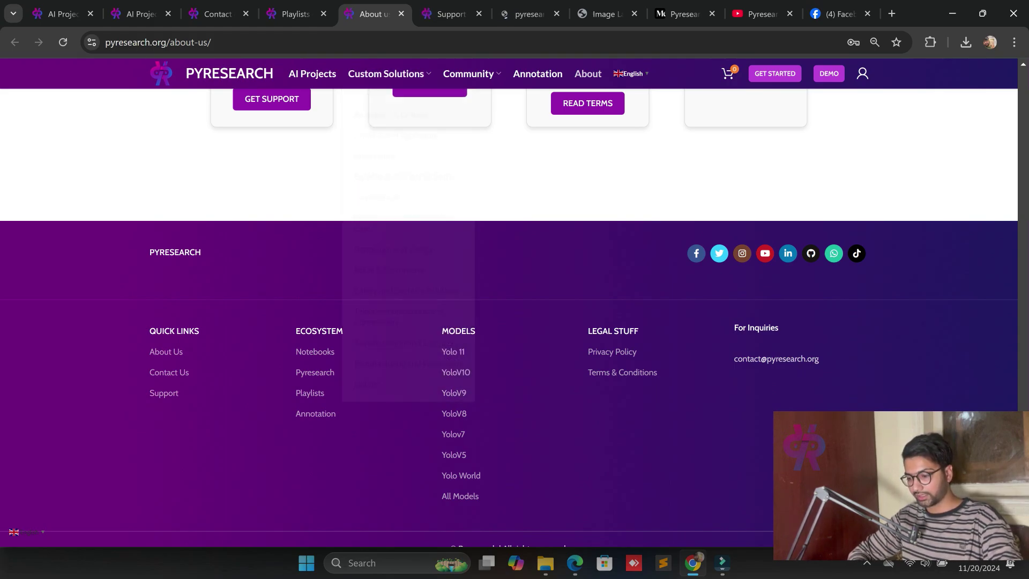
key("ctrl+Tab")
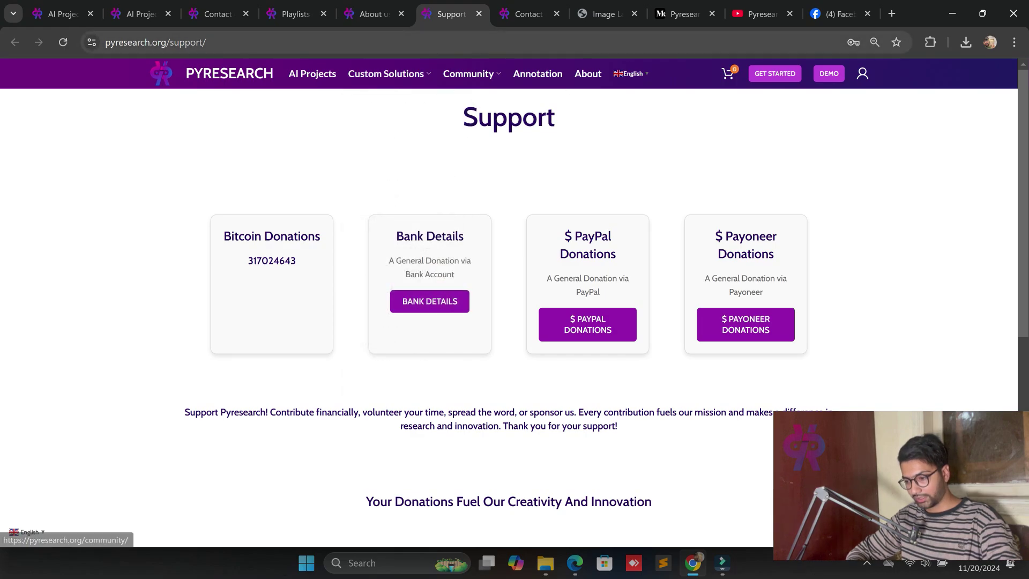
left_click(528, 13)
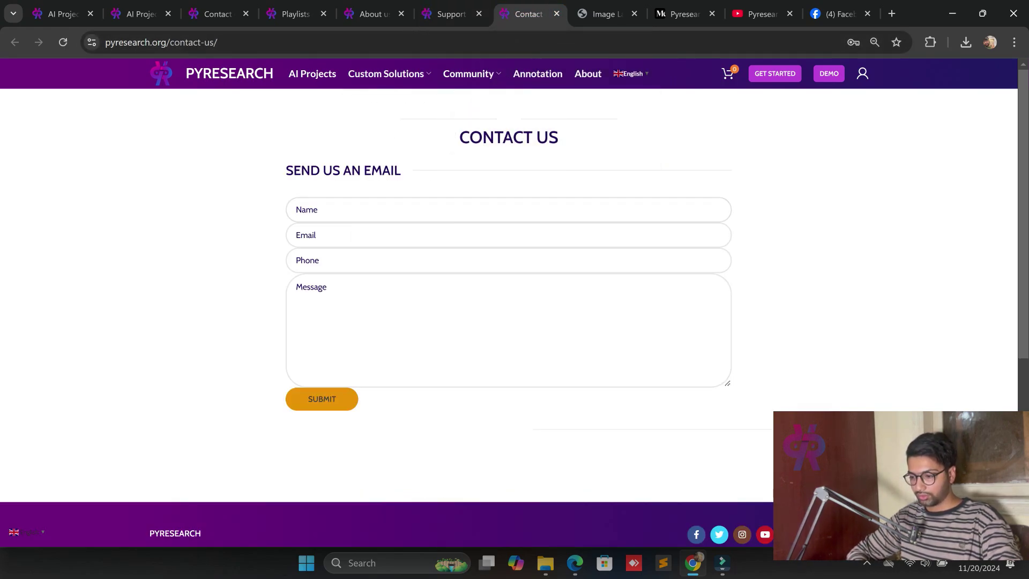
scroll(175, 233, "down", 4)
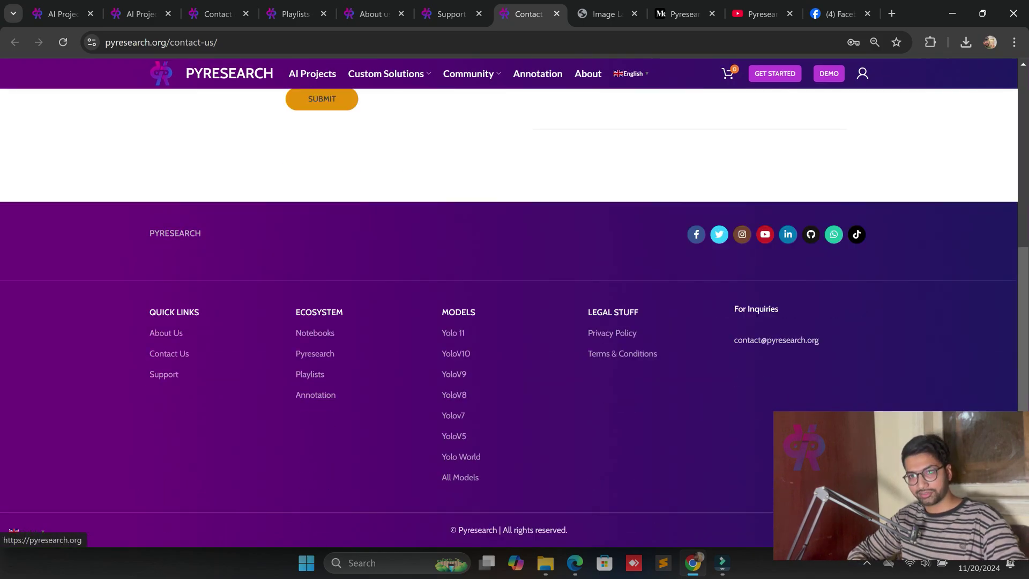